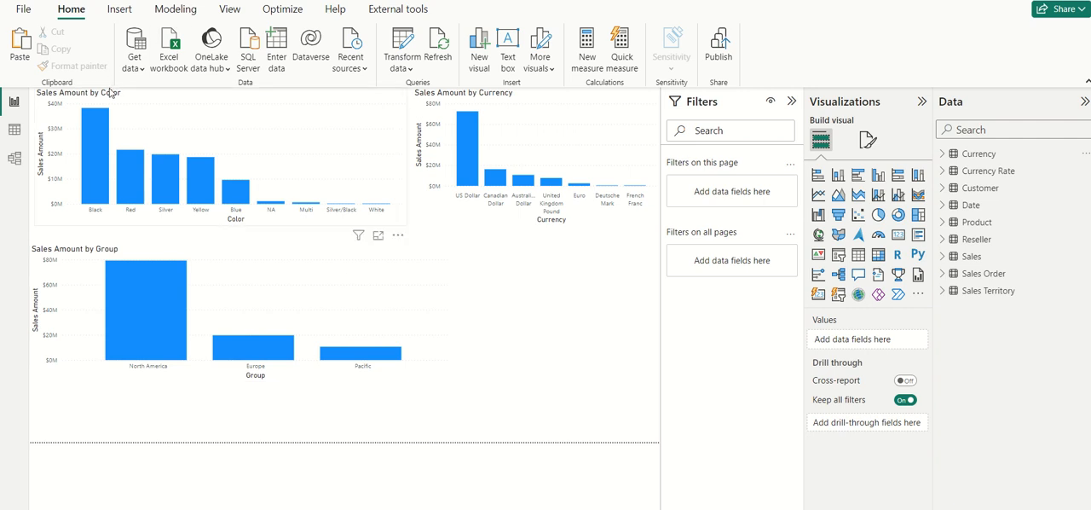
Step: Add a blank report page and start a new calculated table
mouse_move(93, 141)
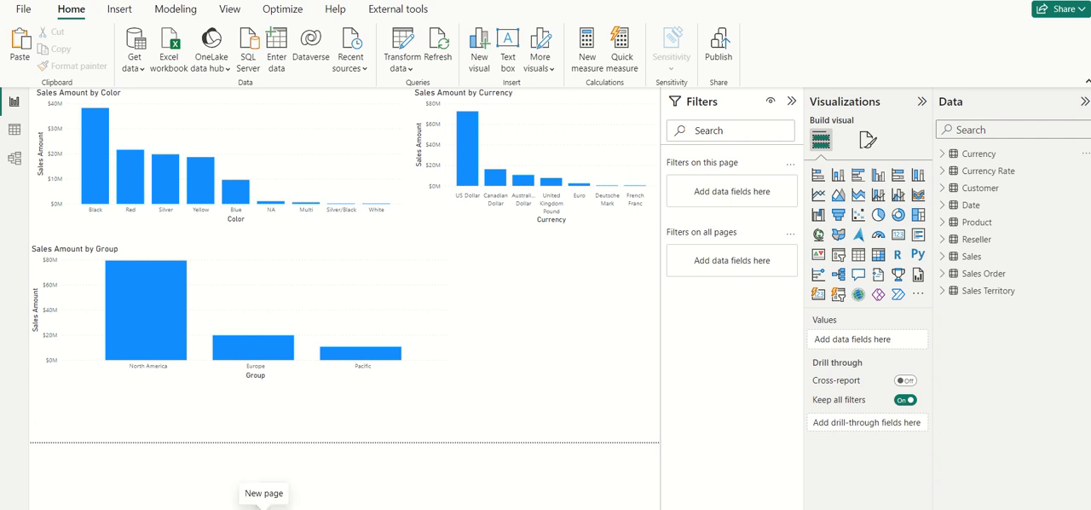
click(263, 503)
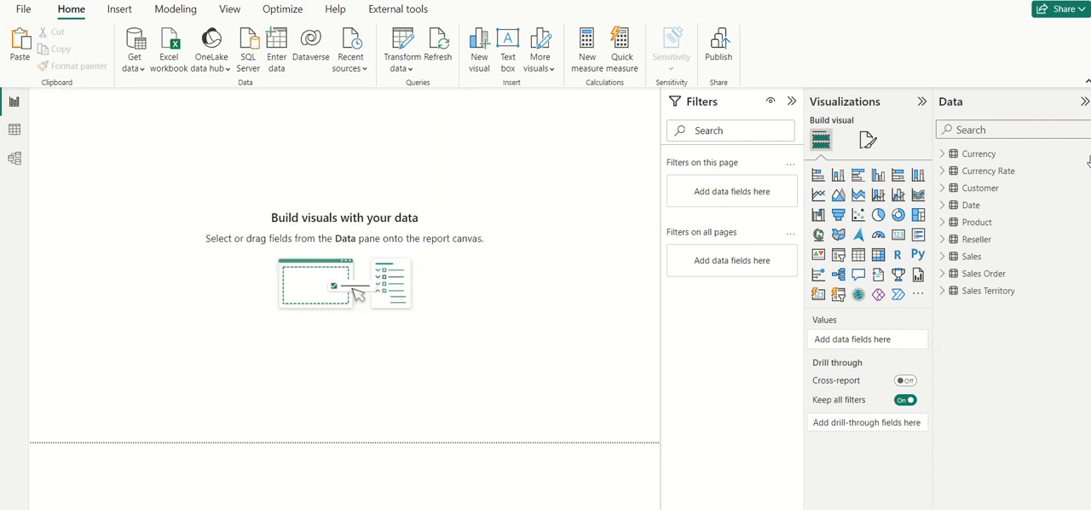
click(229, 9)
click(120, 10)
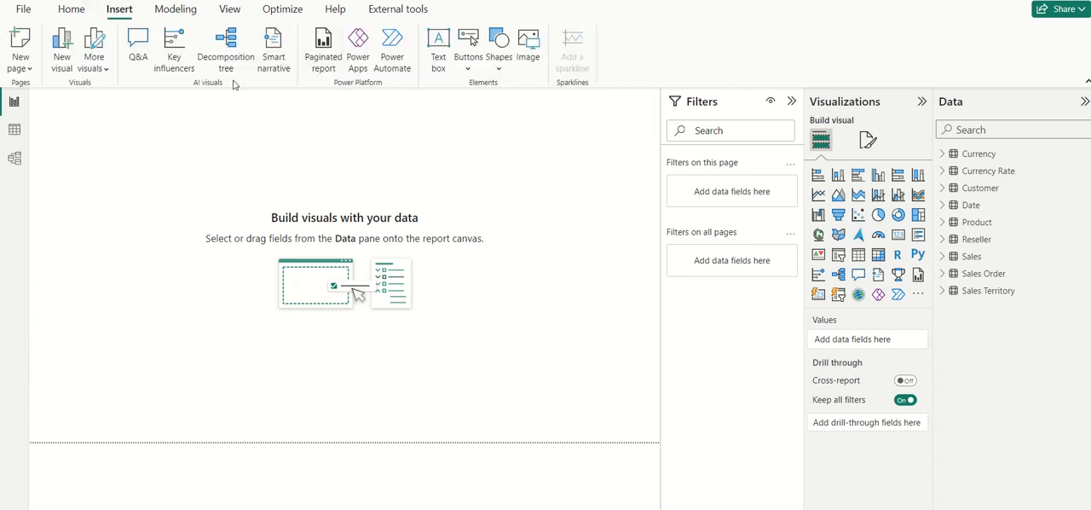
click(86, 17)
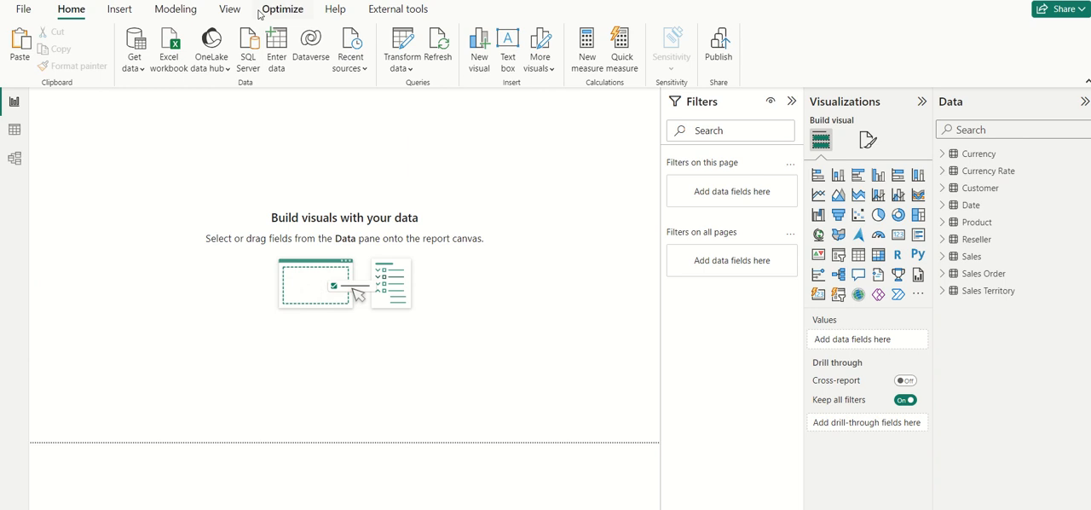
click(229, 9)
click(175, 10)
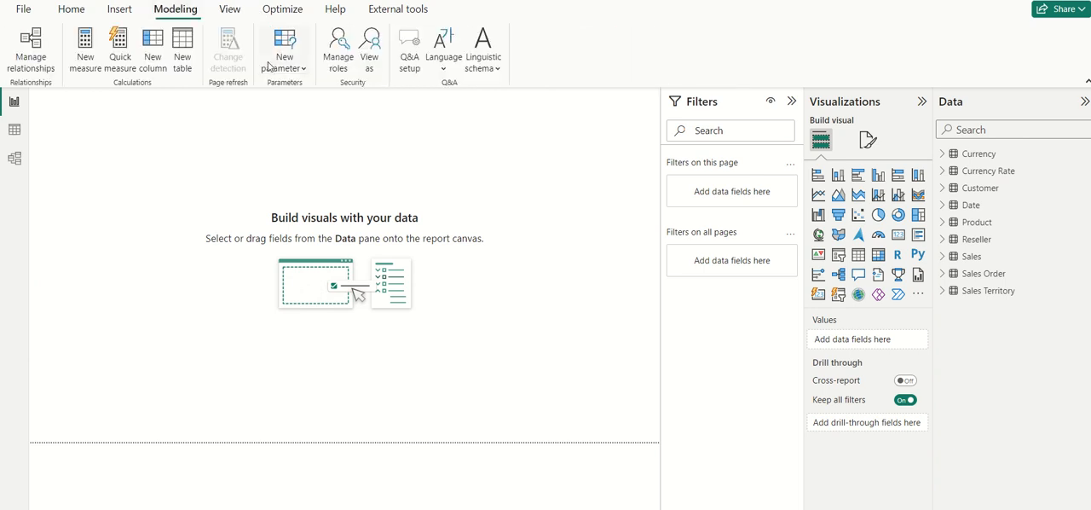
click(182, 51)
click(148, 98)
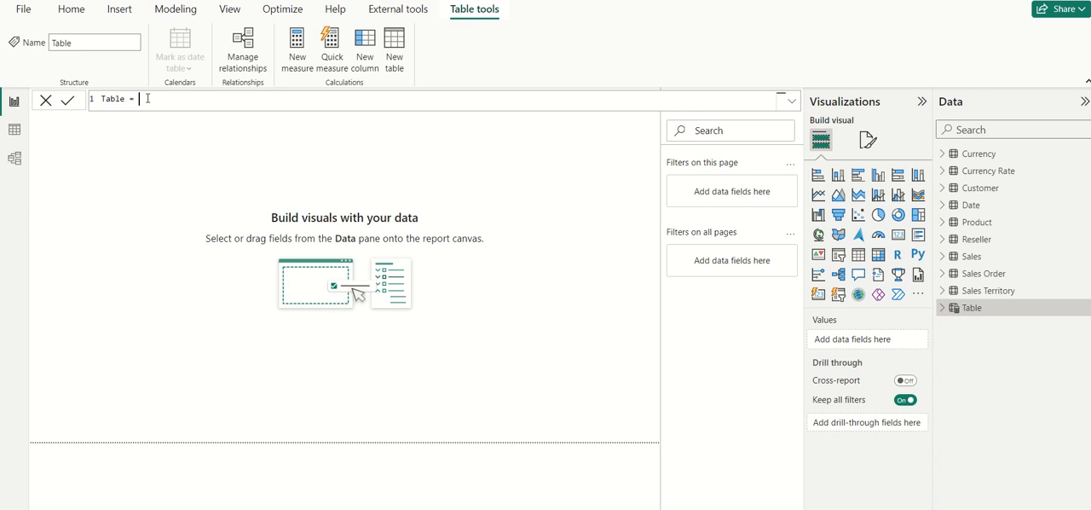
Step: Name the calculated table Dimensions and begin its formula with UNION(SELECTCOLUMNS(
key(shift+Home)
text(Dimensions = UNION()
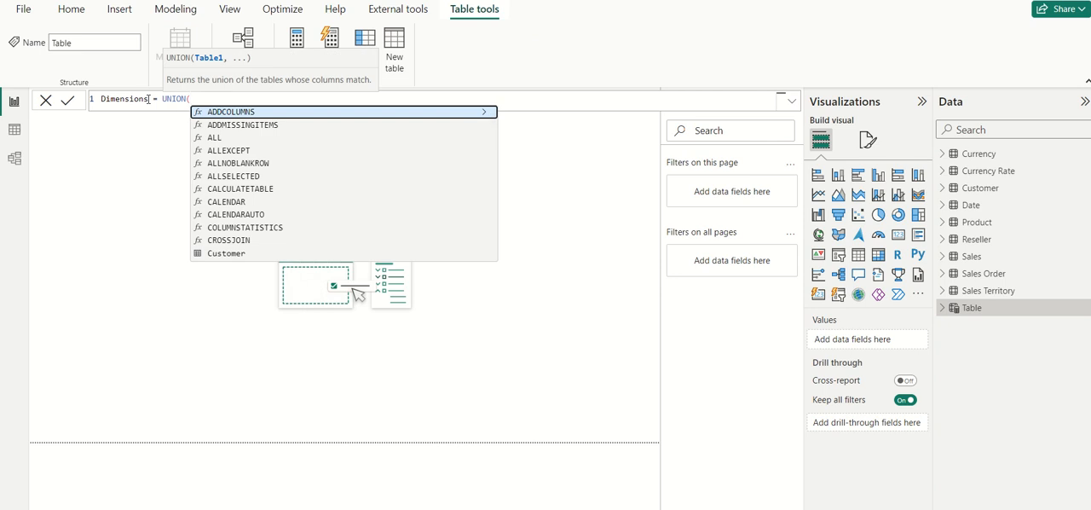
text(SELE)
key(Tab)
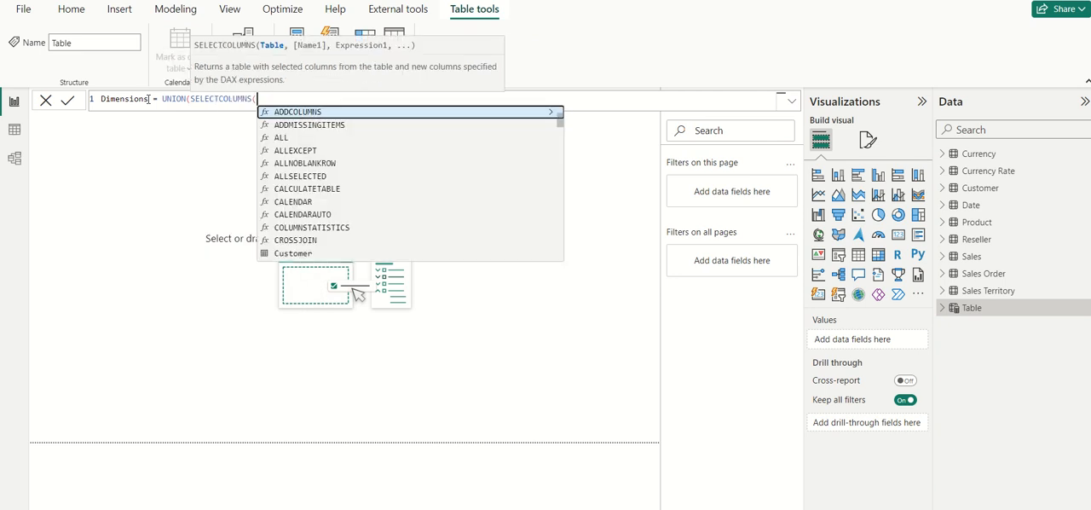
Step: Enter 'Product' as the source table of the first SELECTCOLUMNS function
text(")
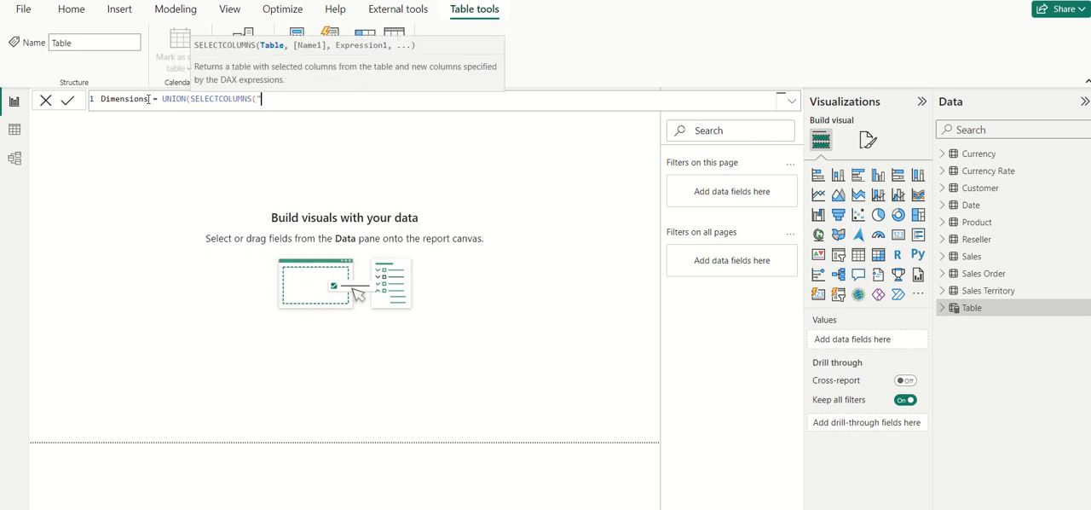
key(BackSpace)
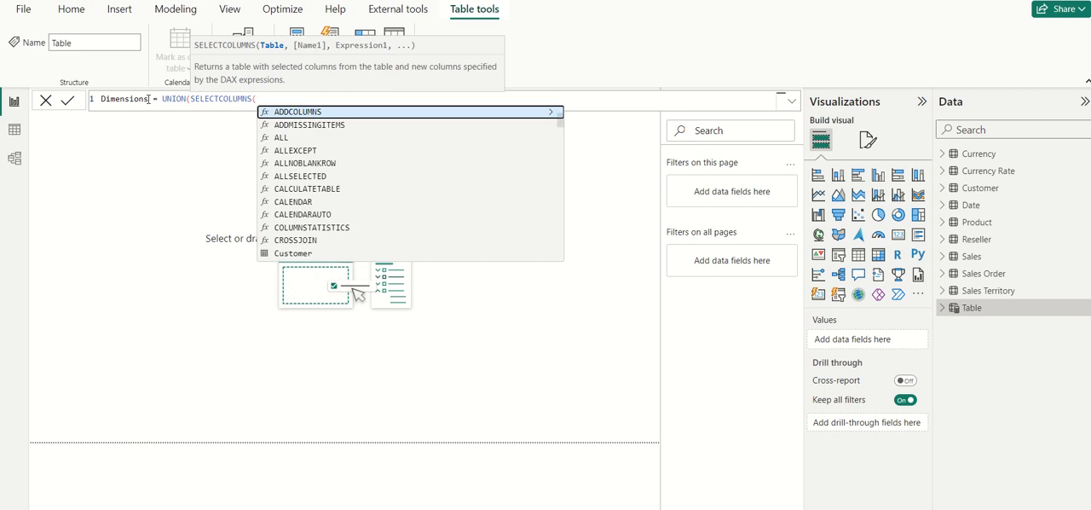
text(Pr)
key(Up)
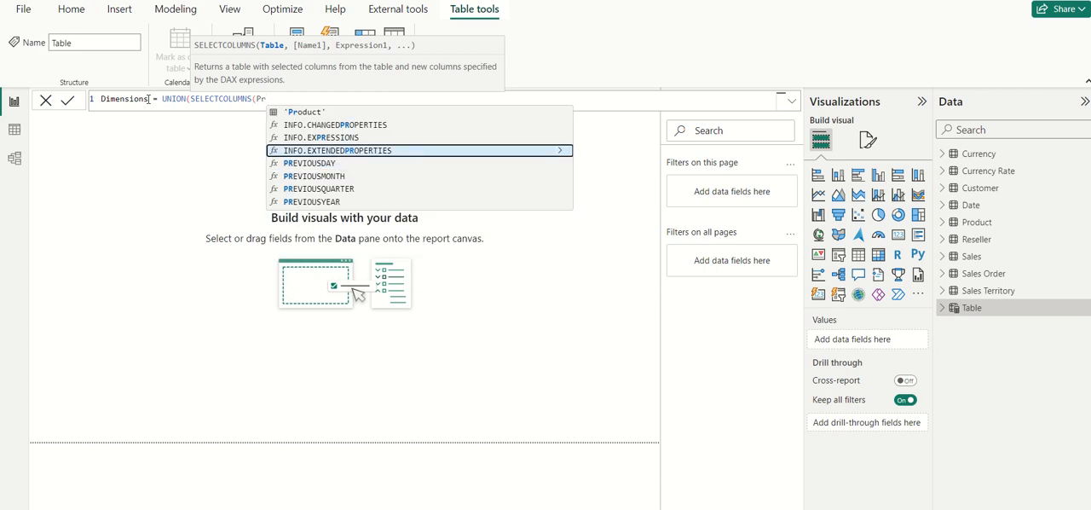
key(Up)
key(Up)
key(Up)
key(Tab)
text(,)
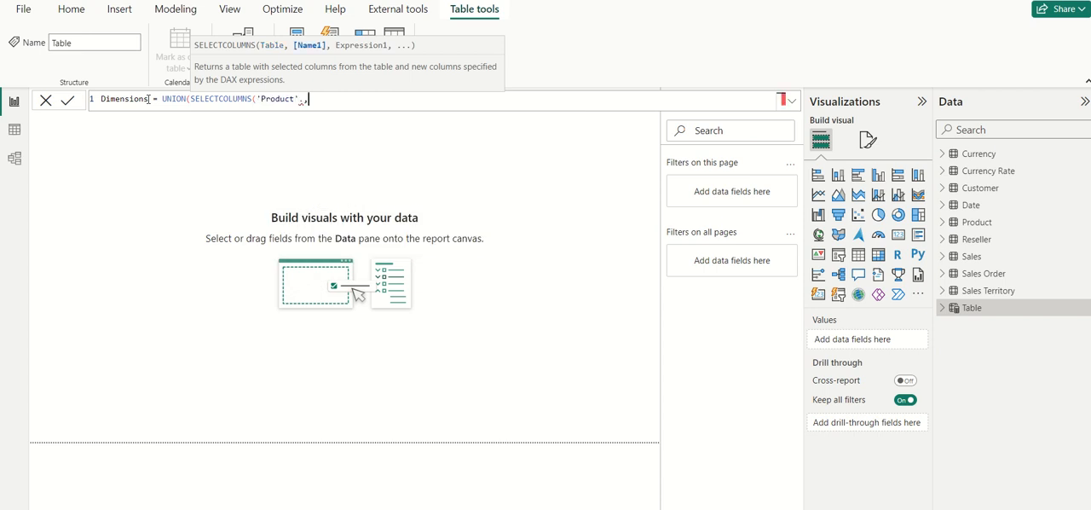
key(BackSpace)
Step: Add a "Key" column based on 'Product'[ProductKey] to the first SELECTCOLUMNS function
text(,"Key",Prod)
key(Down)
key(Down)
key(Down)
key(Down)
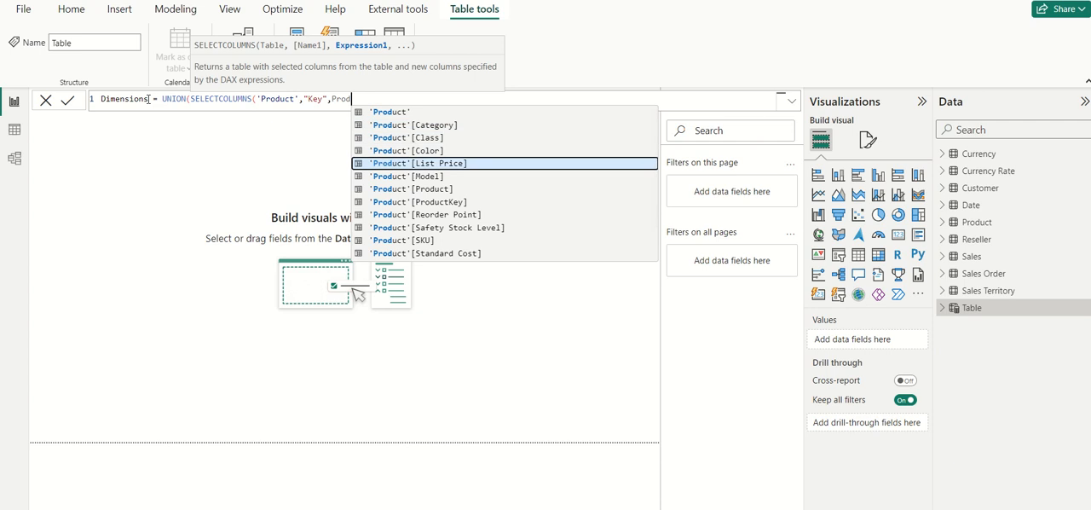
key(Down)
key(Down)
key(Down)
key(Tab)
Step: Add a "Value" column based on 'Product'[Color] to the first SELECTCOLUMNS function
text(,")
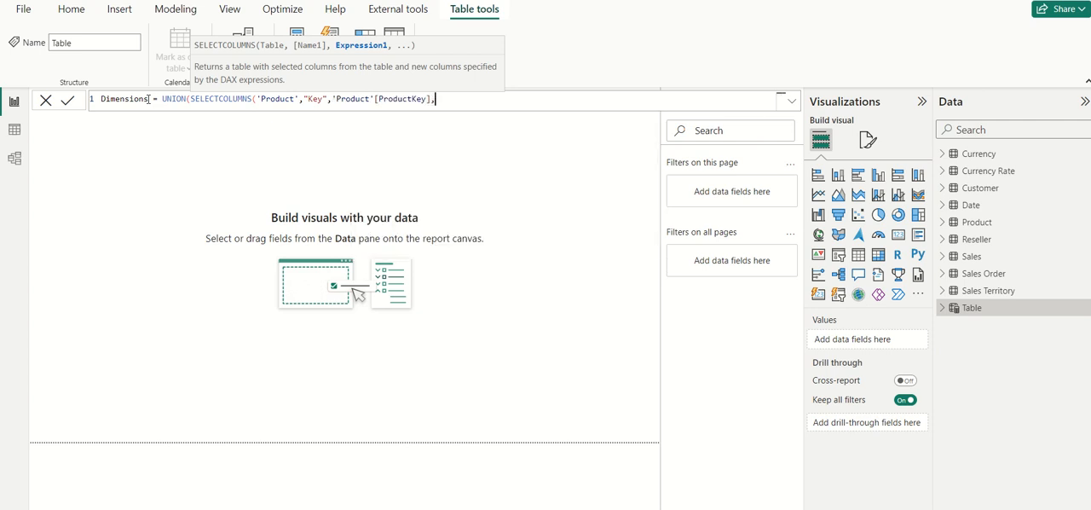
text(Va)
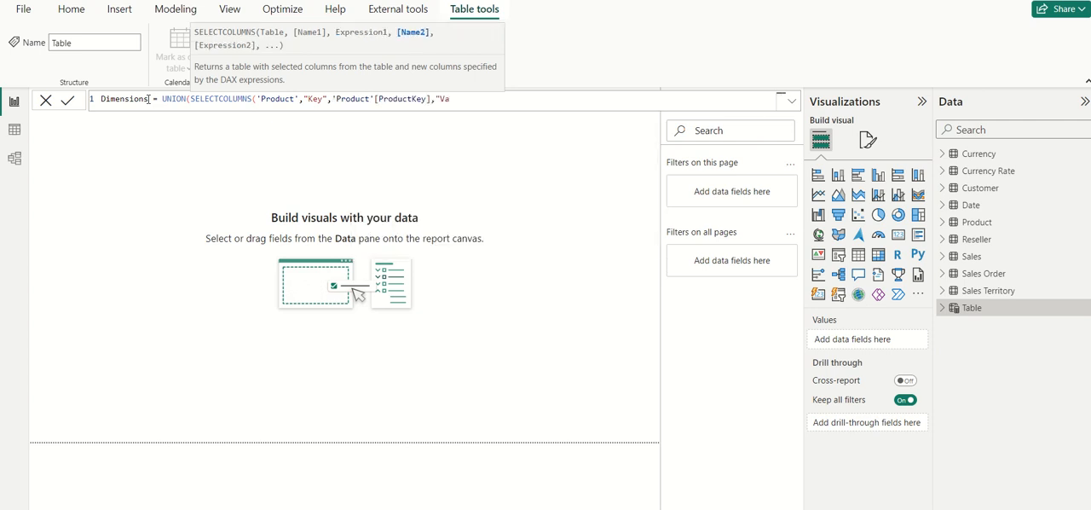
text(lue",Pr)
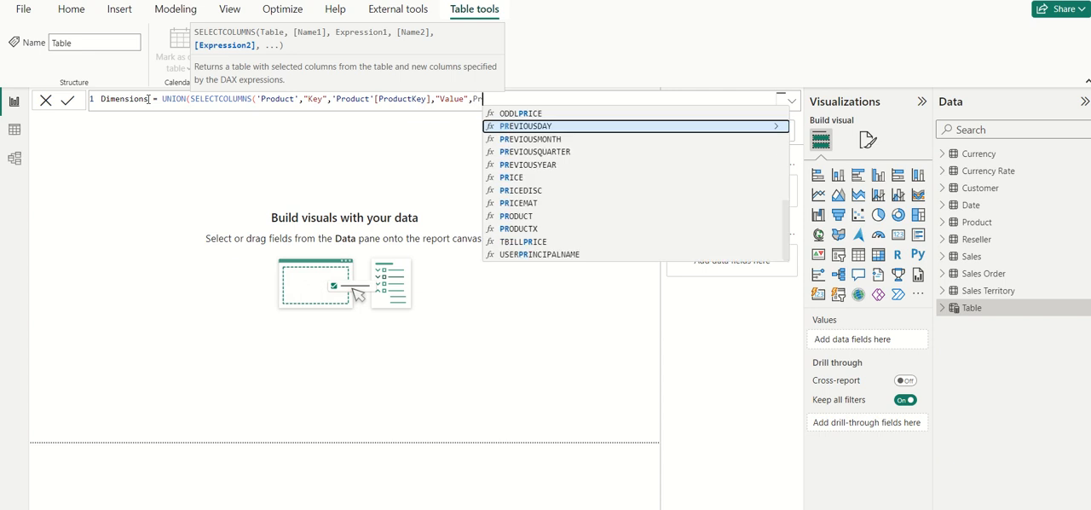
text(odu)
key(Down)
key(Down)
key(Down)
key(Tab)
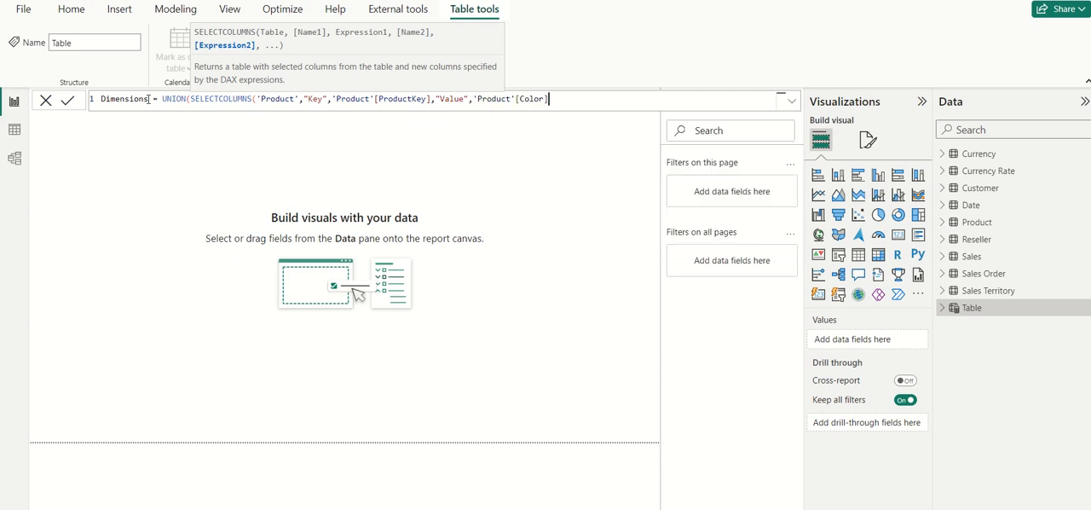
Step: Add a "Dimension" column with the constant "Color" and close the first SELECTCOLUMNS function
text(,")
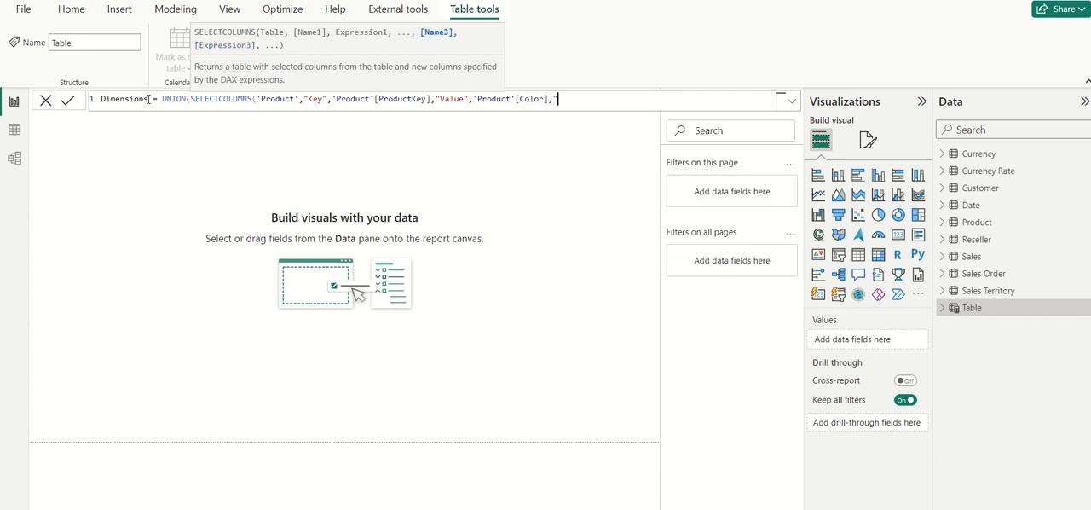
text(DImen)
key(BackSpace)
key(BackSpace)
key(BackSpace)
text(mensions)
key(BackSpace)
text(",)
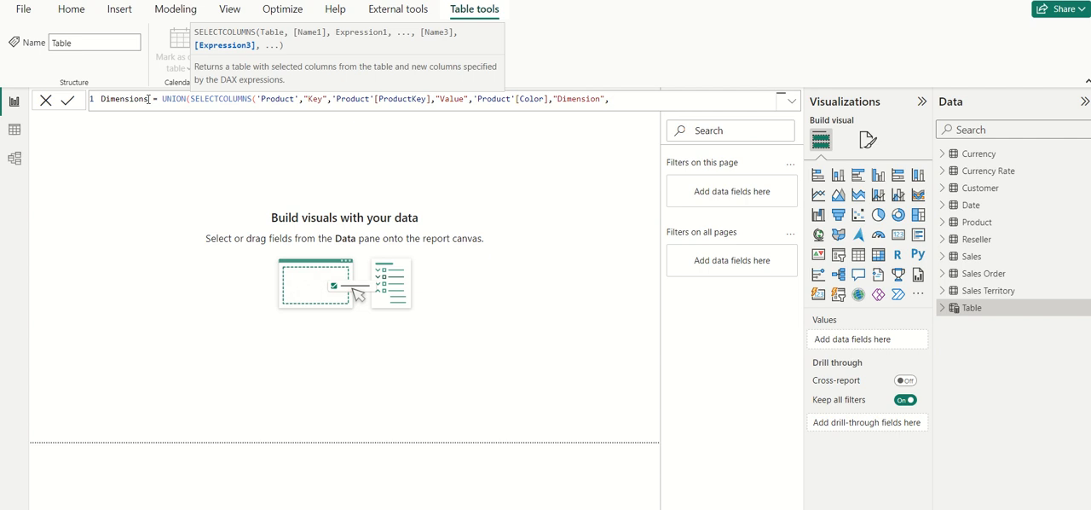
text("Color)
text())
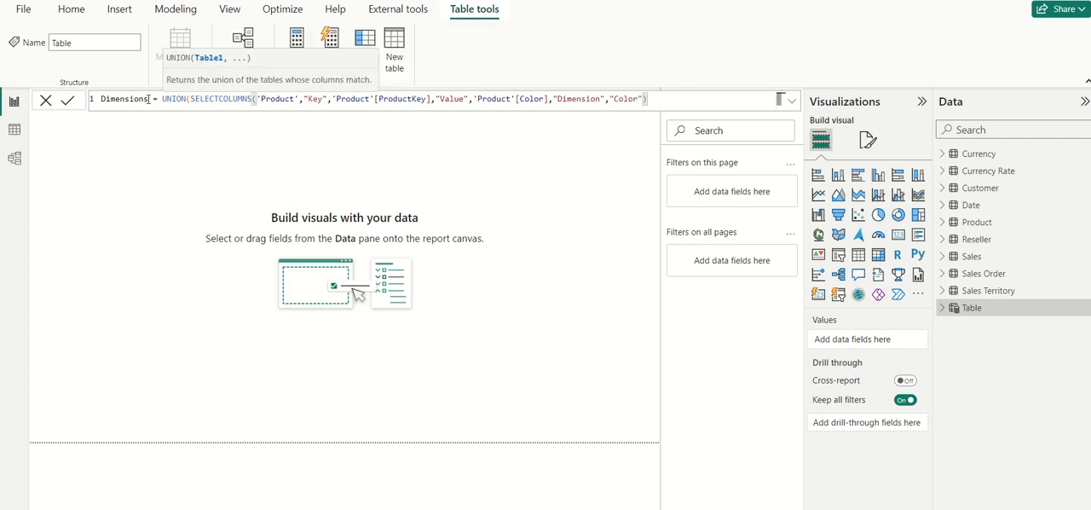
text(,)
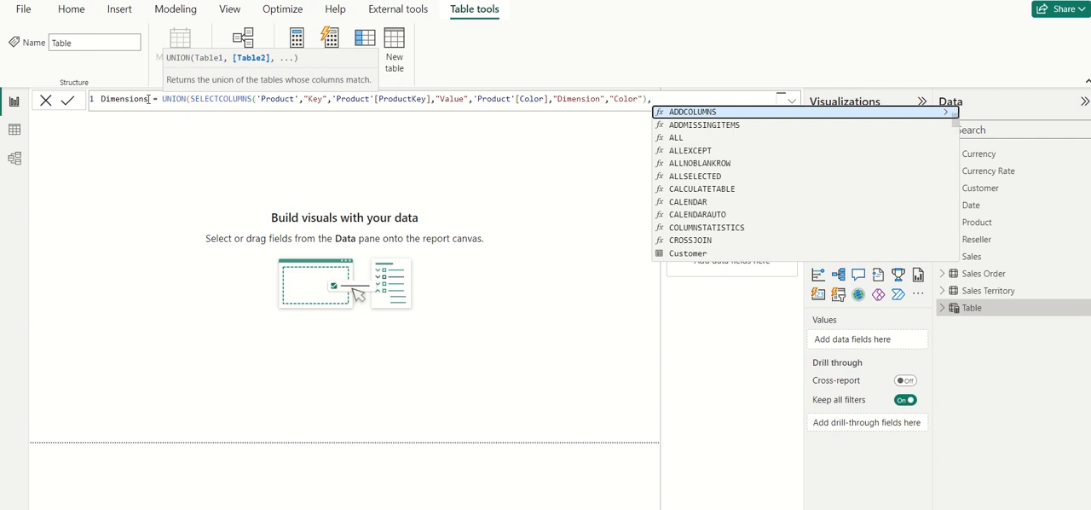
text(UNION()
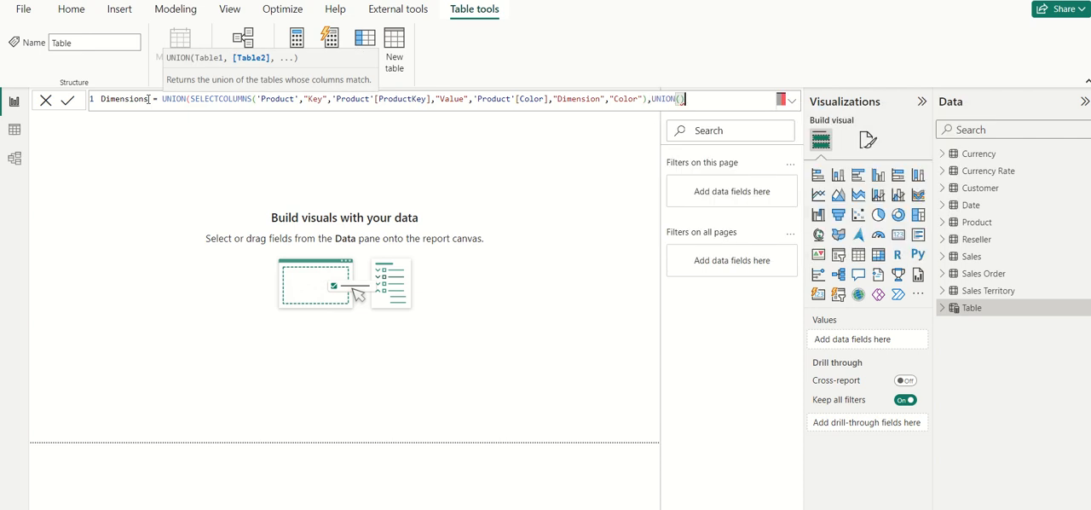
text())
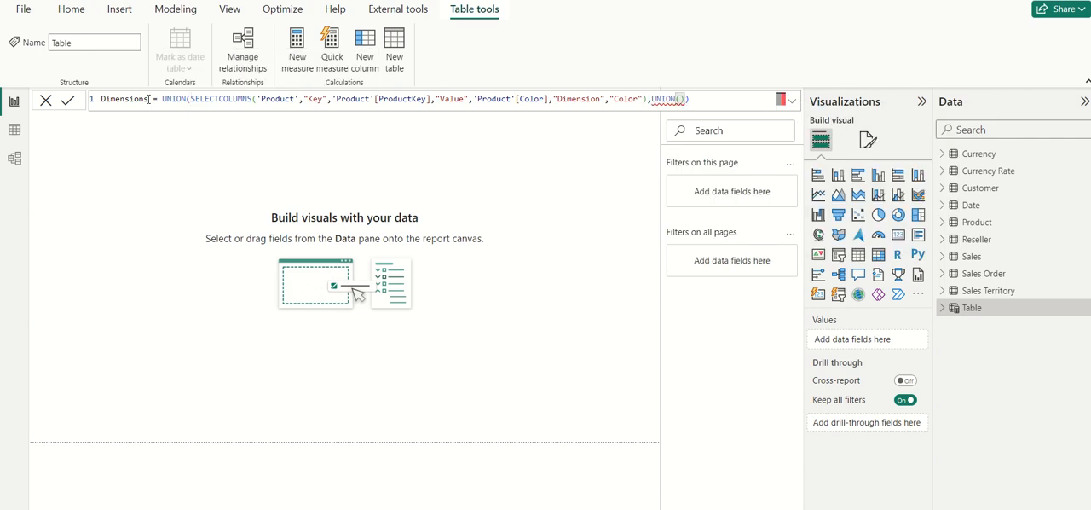
text(SELECTCOLUMNS()
Step: Add a nested UNION as the second argument, containing a SELECTCOLUMNS function on the 'Sales Territory' table
key(Tab)
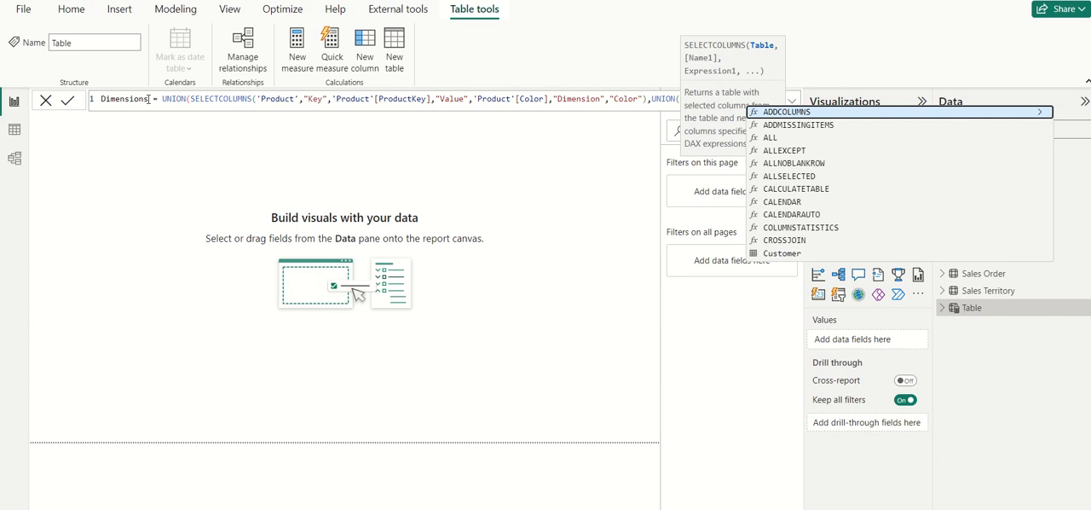
text(Sa)
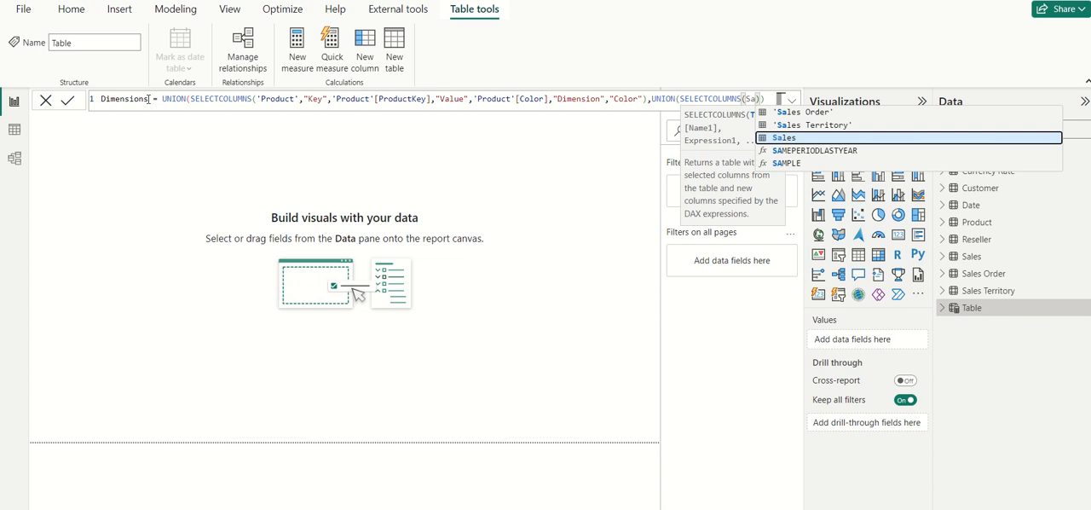
key(Up)
key(Tab)
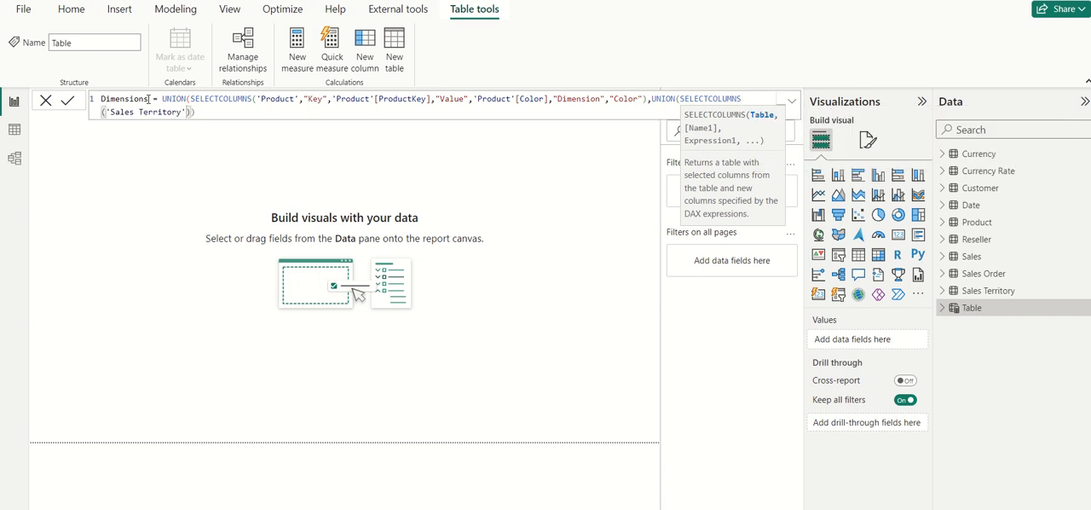
Step: Add a "Key" column based on 'Sales Territory'[SalesTerritoryKey] to the second SELECTCOLUMNS function
text(,"Key)
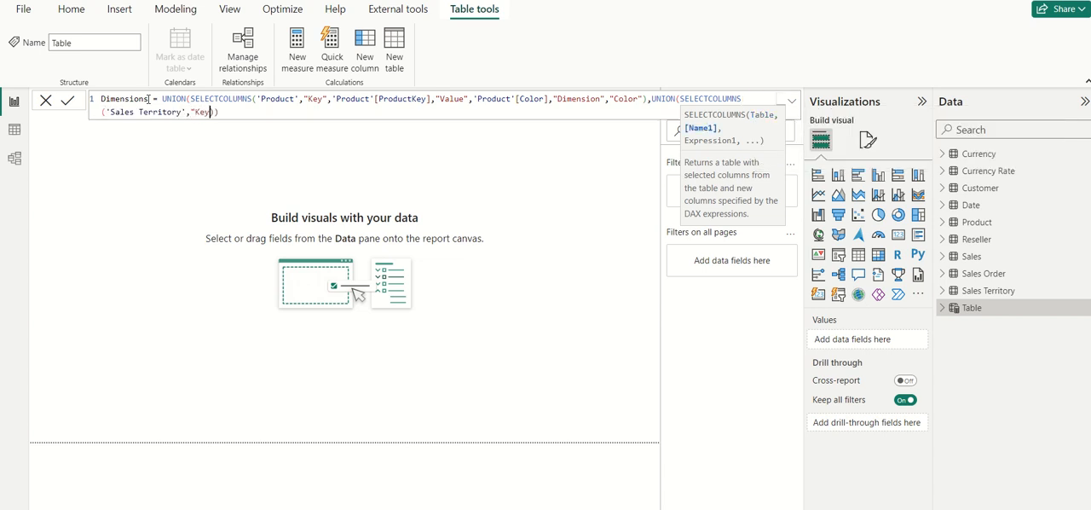
text(",')
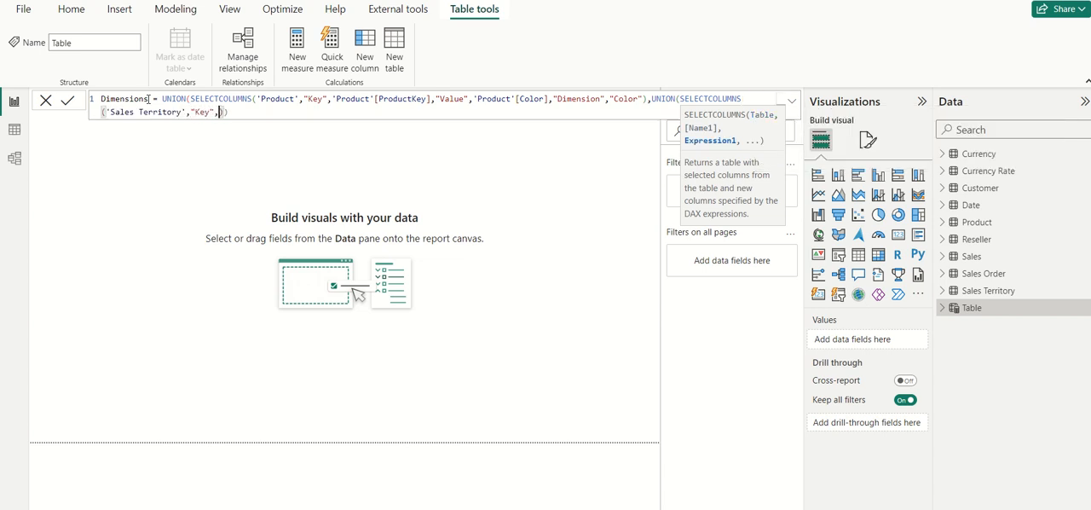
text(Sale)
key(Down)
key(Down)
key(Down)
key(Down)
key(Tab)
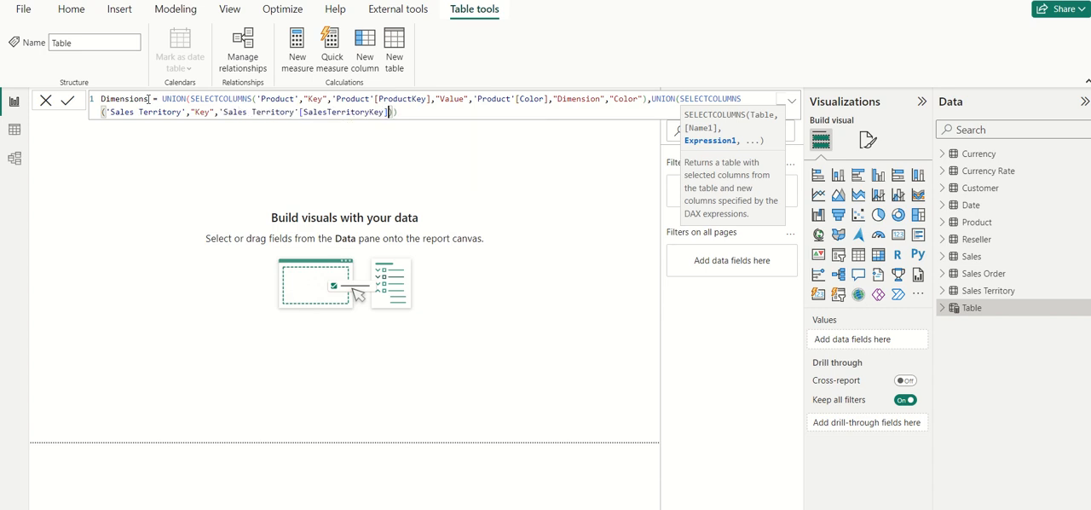
Step: Enter "Value" as the second column name in the Sales Territory SELECTCOLUMNS function
text(,")
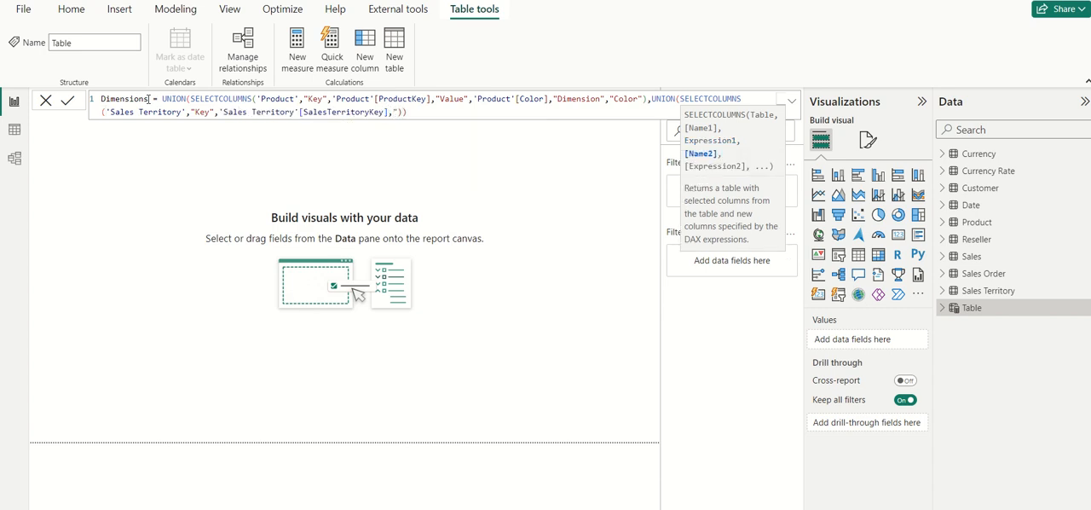
text(Value",")
key(BackSpace)
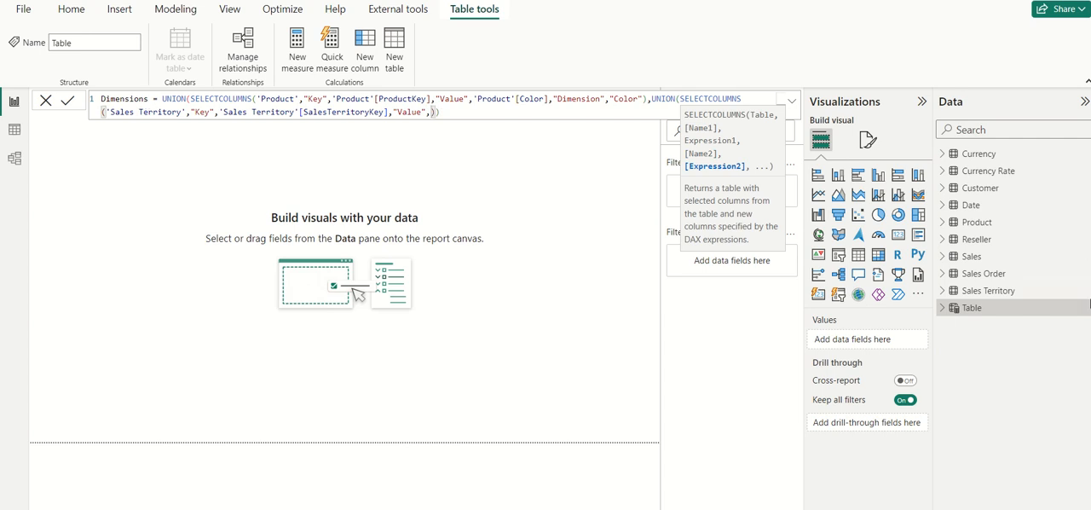
Step: Expand the Sales Territory fields and set the "Value" column's expression to 'Sales Territory'[Group]
click(942, 291)
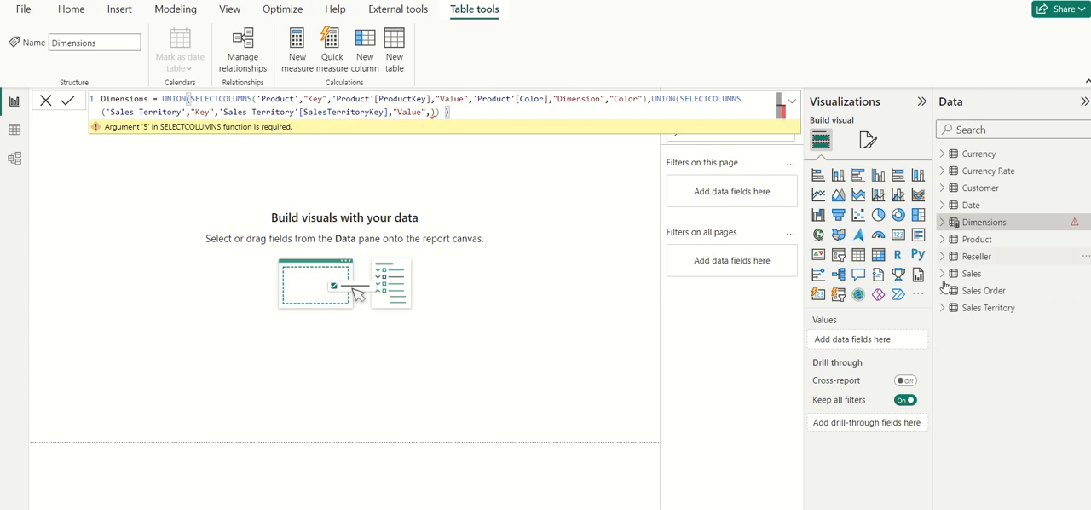
click(942, 292)
click(943, 292)
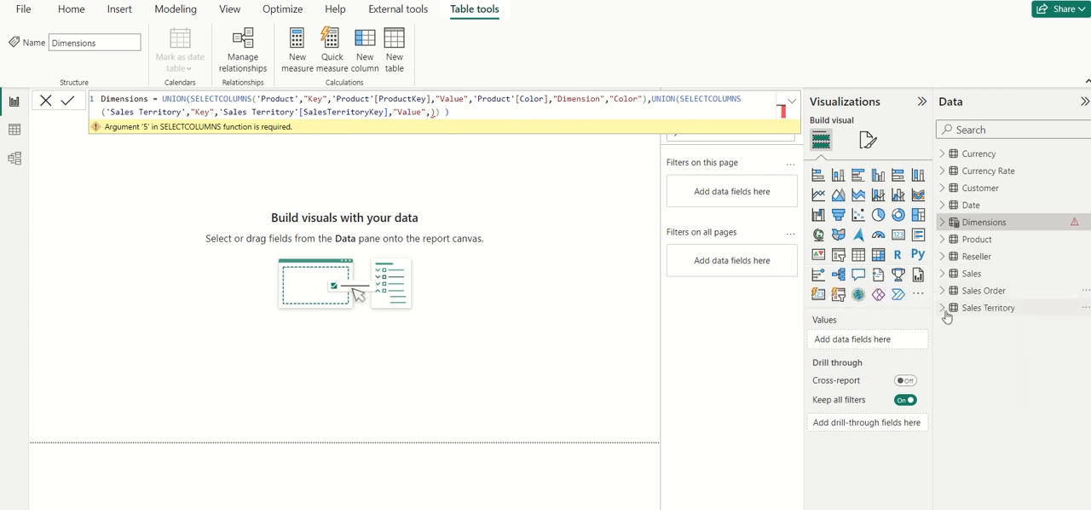
click(943, 307)
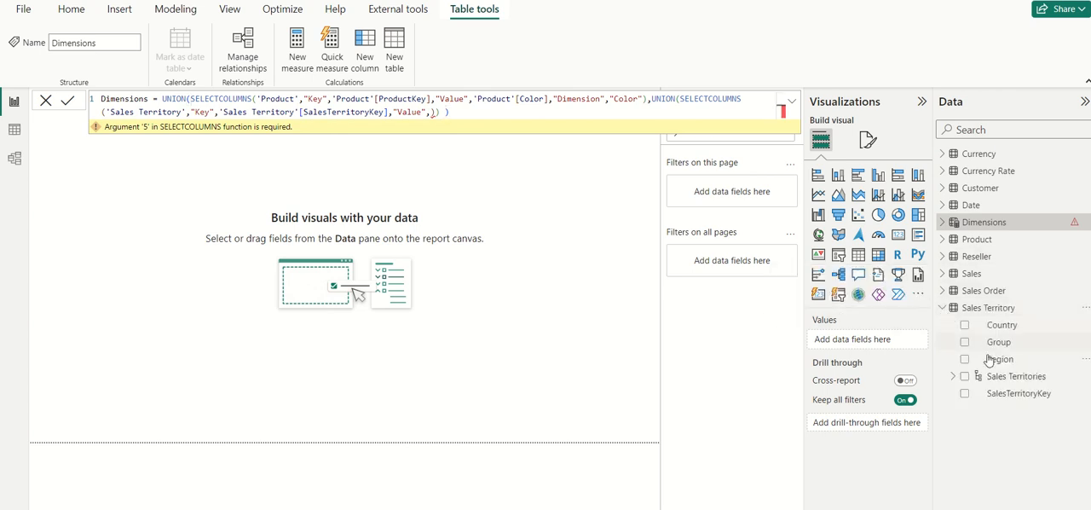
click(444, 120)
text(Grou)
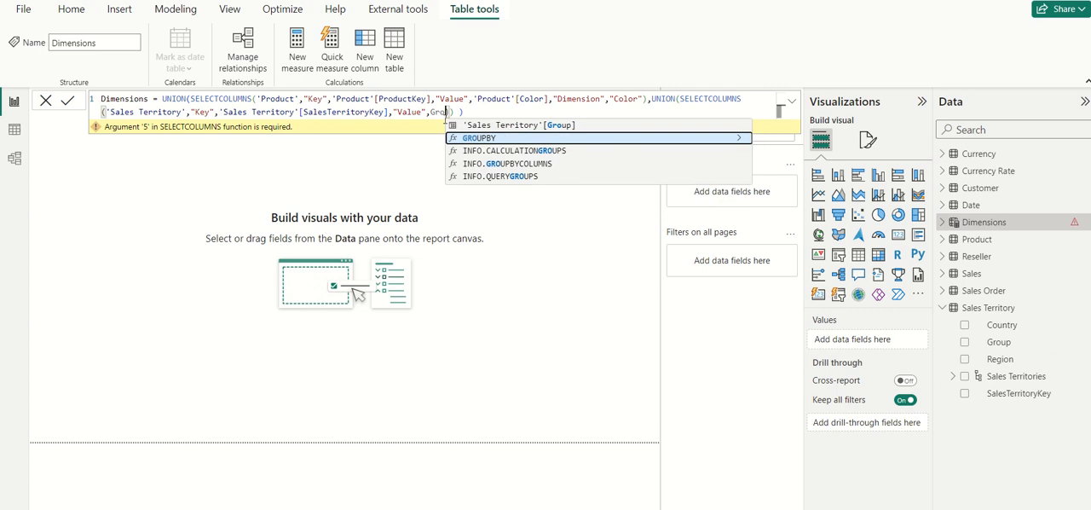
key(Up)
key(Tab)
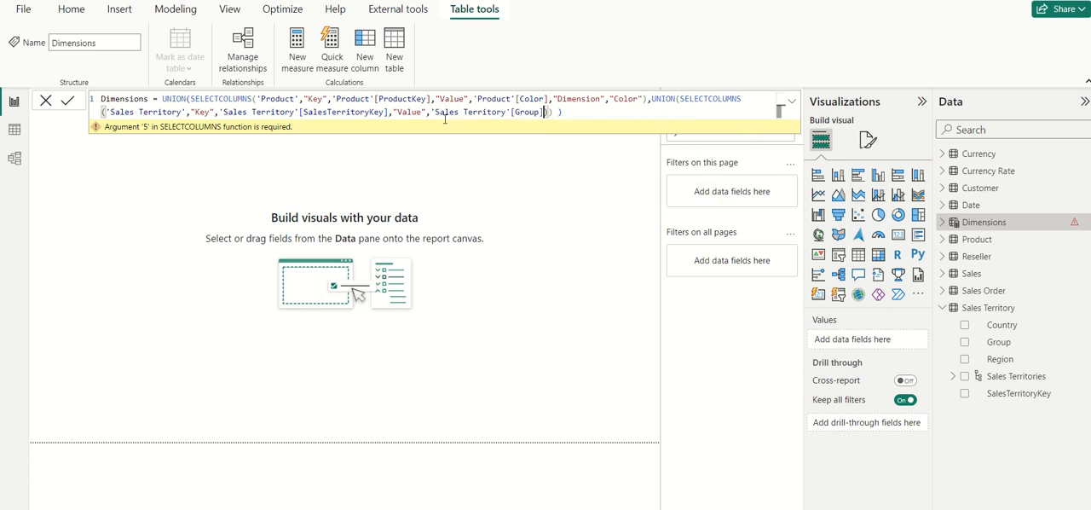
Step: Add a "Dimension" column with the constant "Group" for Sales Territory and close that part of the formula
text(,"Dime)
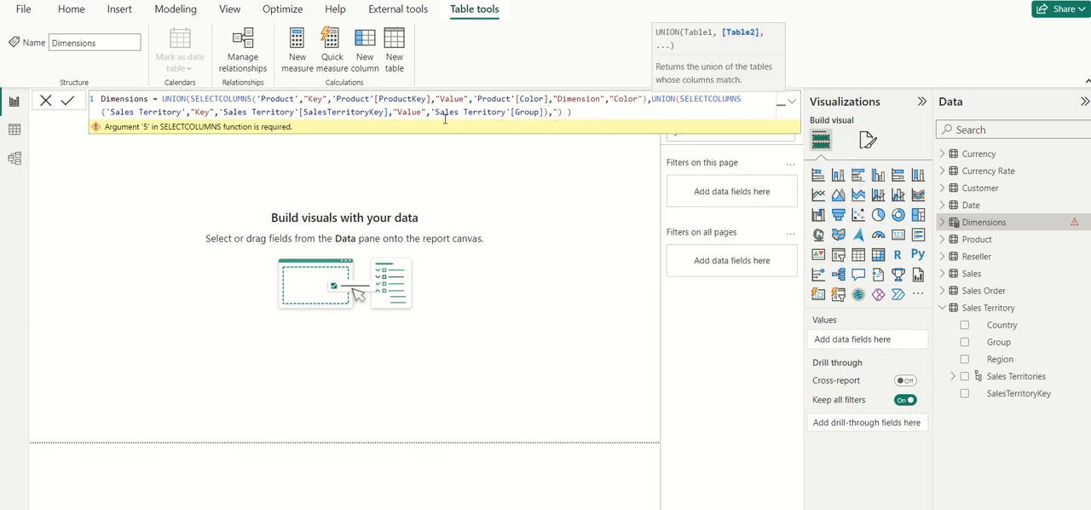
text(nsion",)
text("Group)
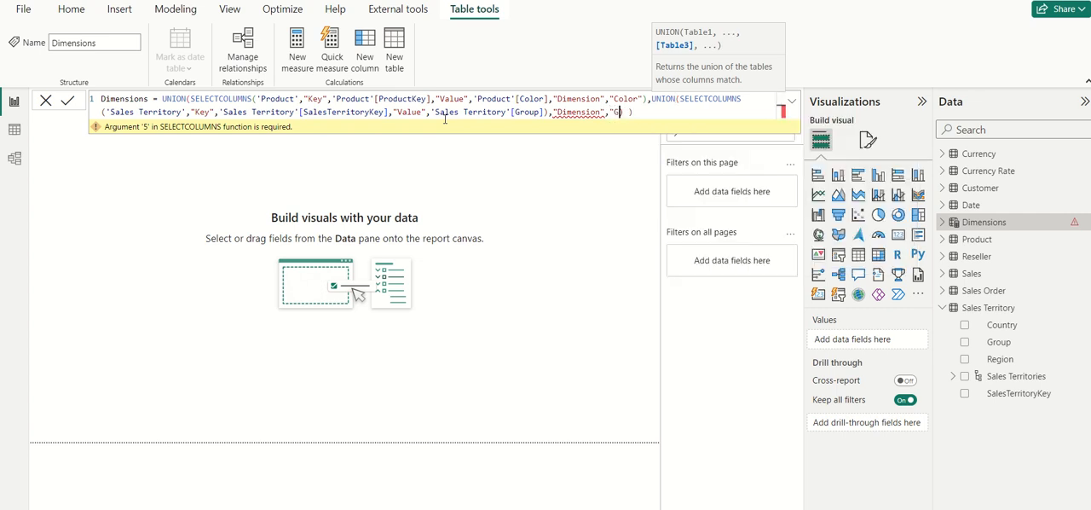
text("),)
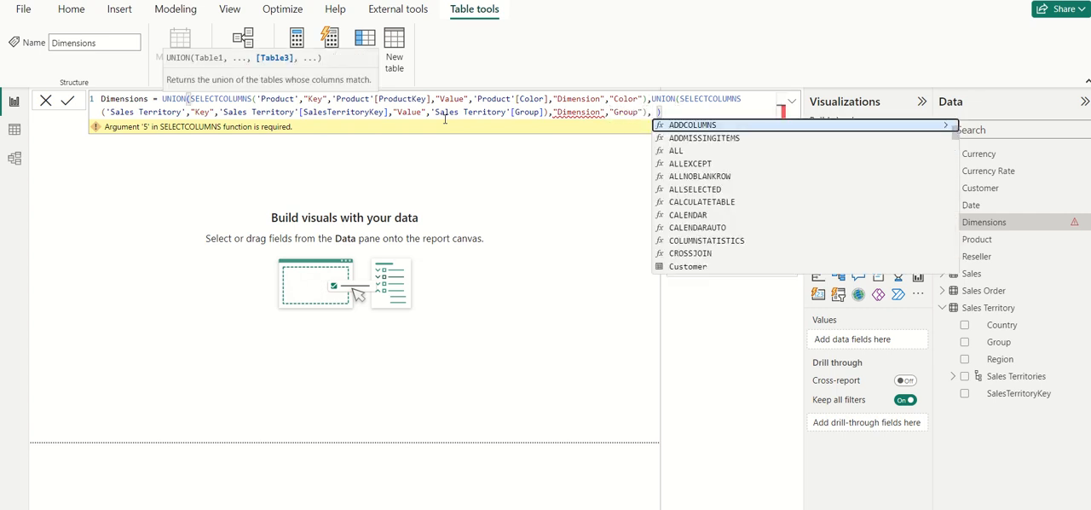
text(SELECTCOLUMNS()
Step: Add a third SELECTCOLUMNS function on the 'Currency' table inside the nested UNION
key(Down)
key(Down)
key(Tab)
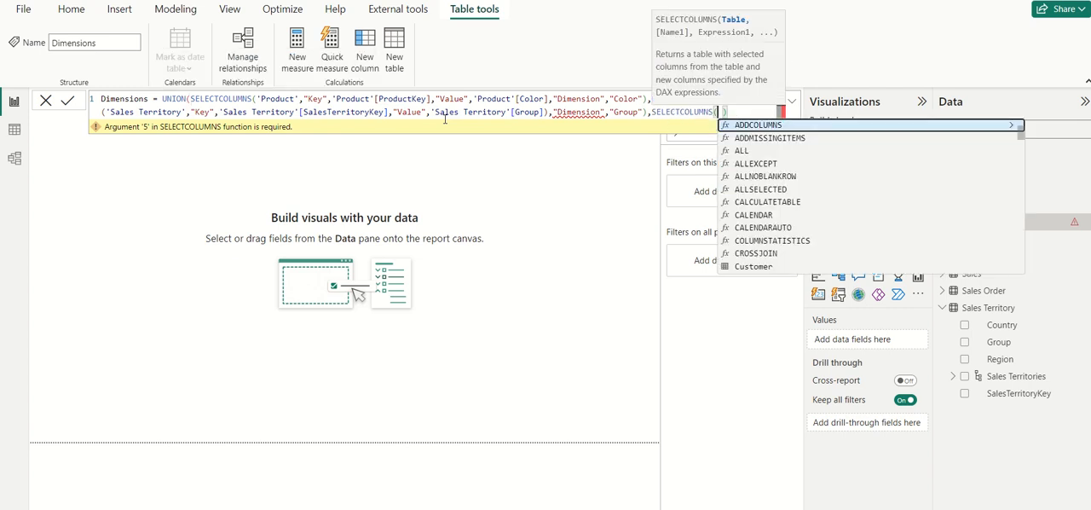
text())
key(Left)
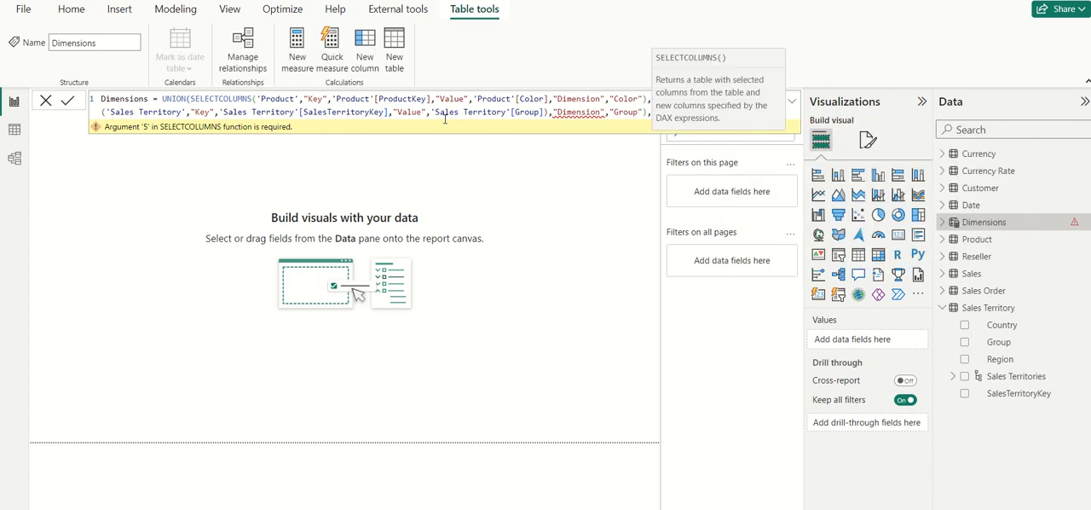
text(Cu)
key(Tab)
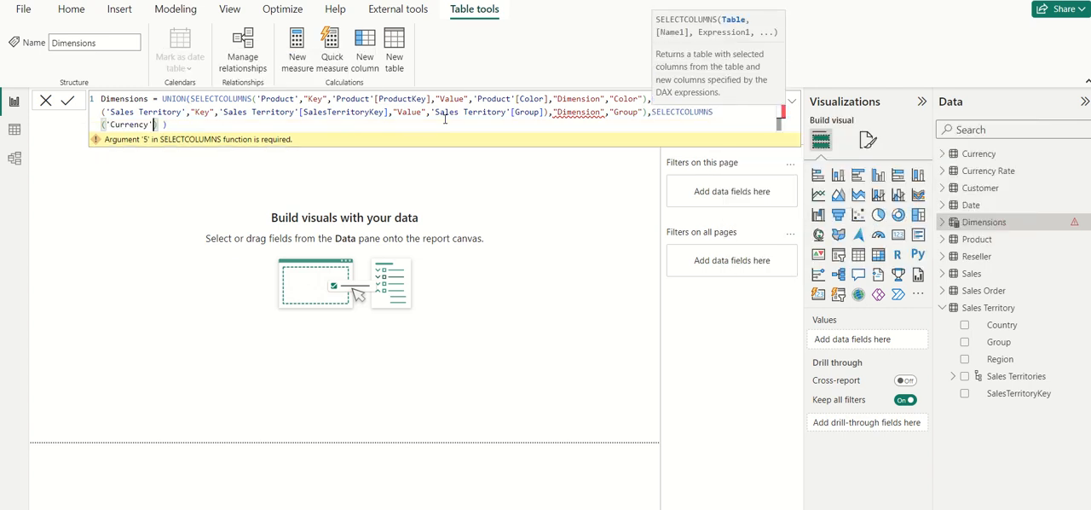
Step: Add a "Key" column based on 'Currency'[CurrencyKey] to the Currency SELECTCOLUMNS function
text(,")
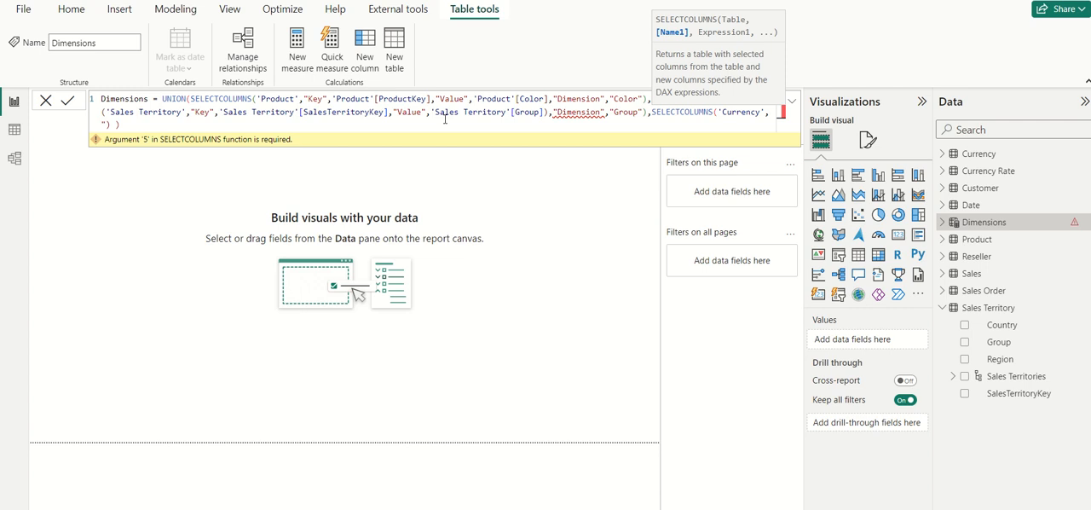
text(Key")
text(,)
text('Currency'[CurrencyKey])
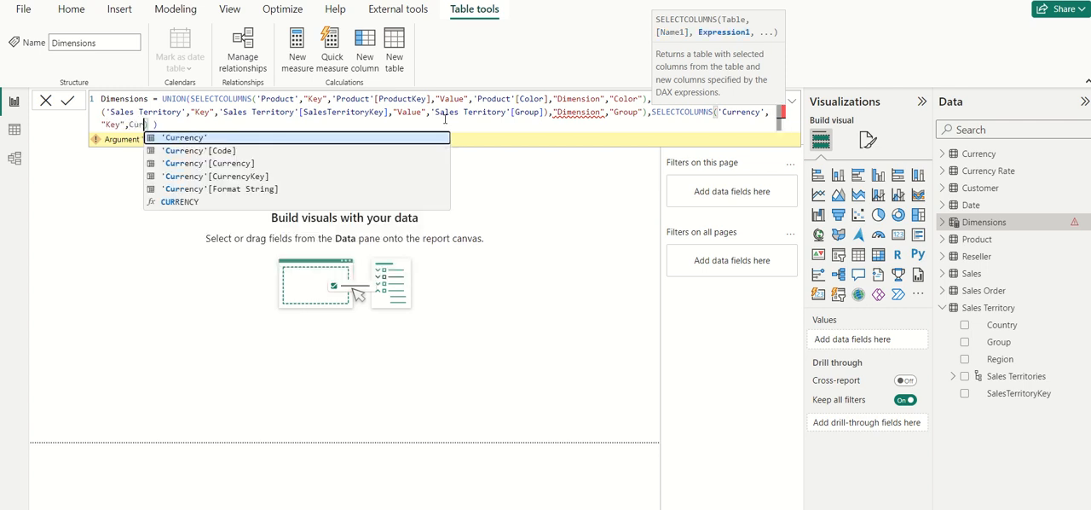
key(Down)
key(Down)
key(Down)
key(Tab)
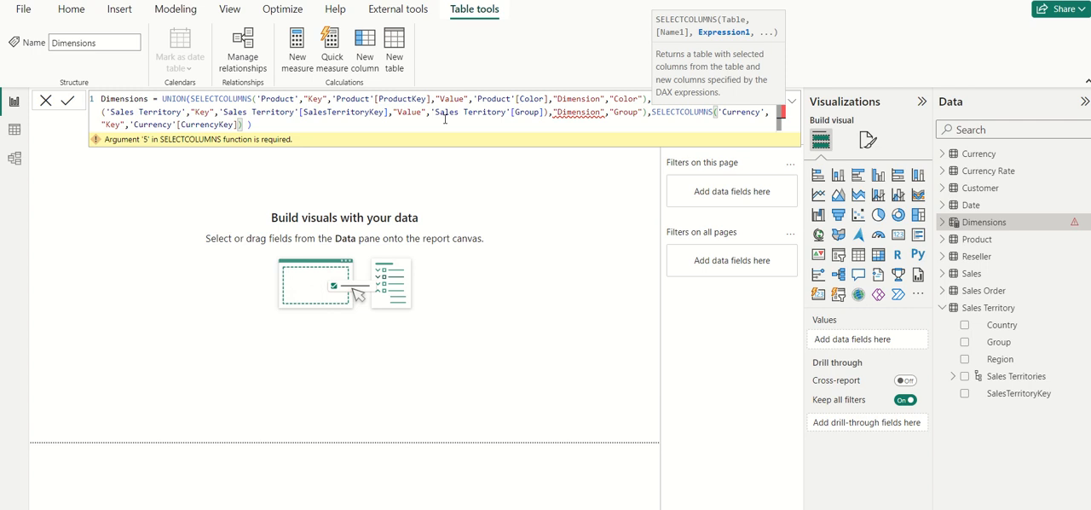
Step: Add a "Values" column based on 'Currency'[Currency] to the Currency SELECTCOLUMNS function
text(,"Val)
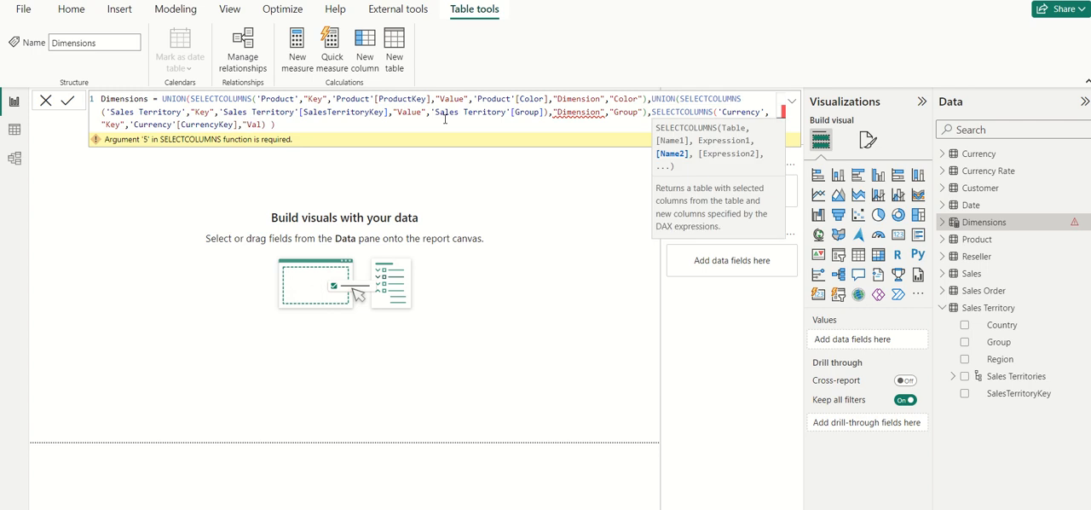
text(ues",)
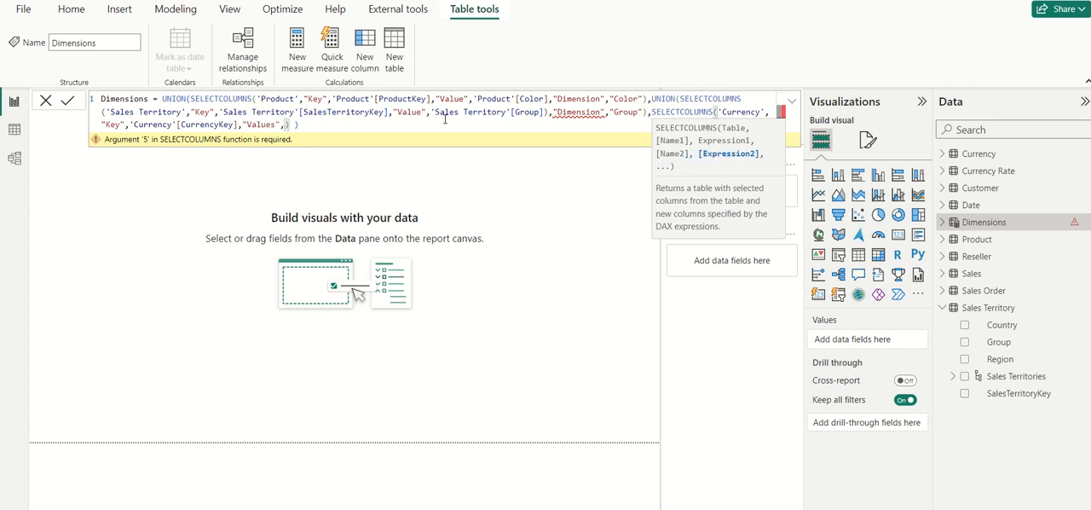
text(Curr)
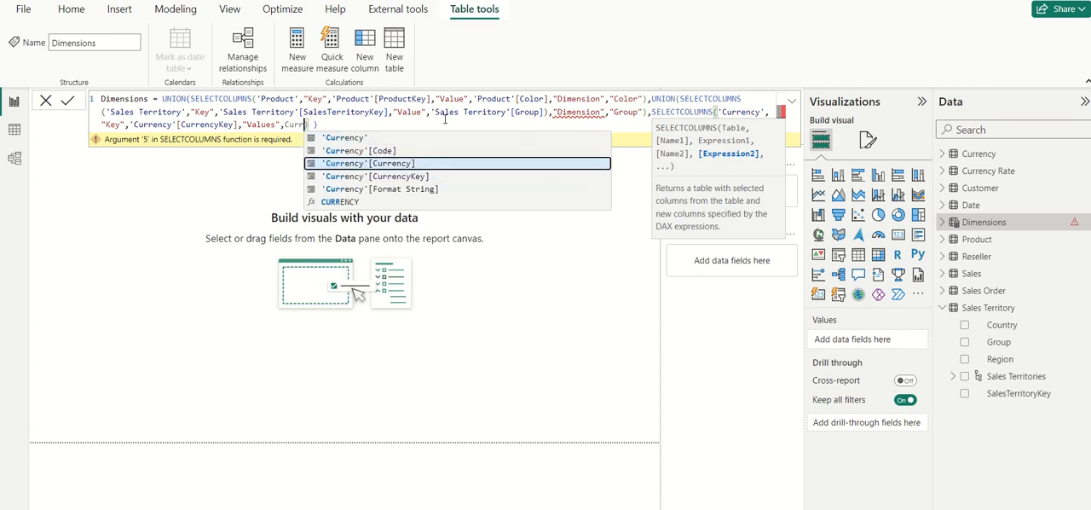
key(Tab)
Step: Add a "Dimension" column with the constant "Currency" and close the Currency SELECTCOLUMNS and nested UNION functions
text(,")
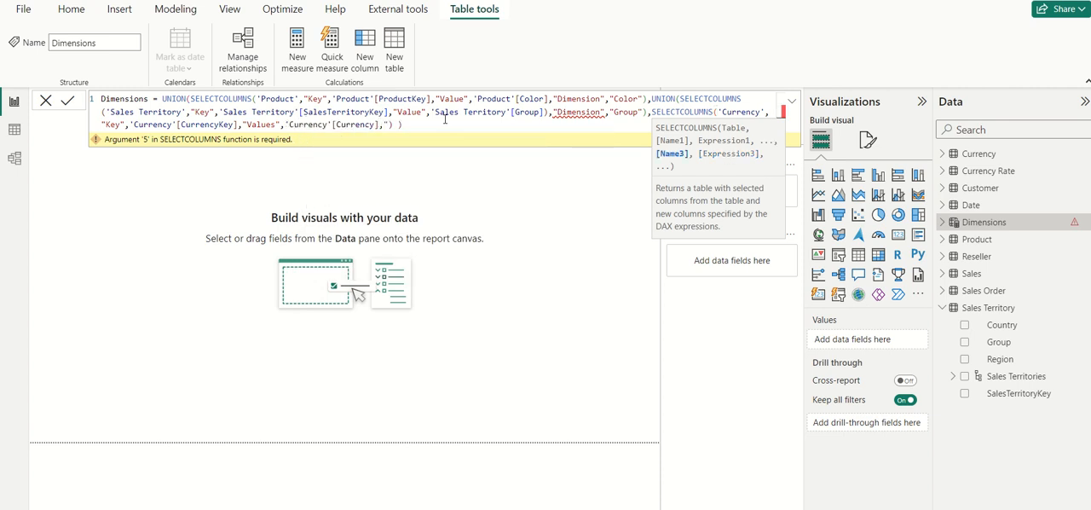
text(DImen)
key(BackSpace)
key(BackSpace)
key(BackSpace)
key(BackSpace)
text(imension",")
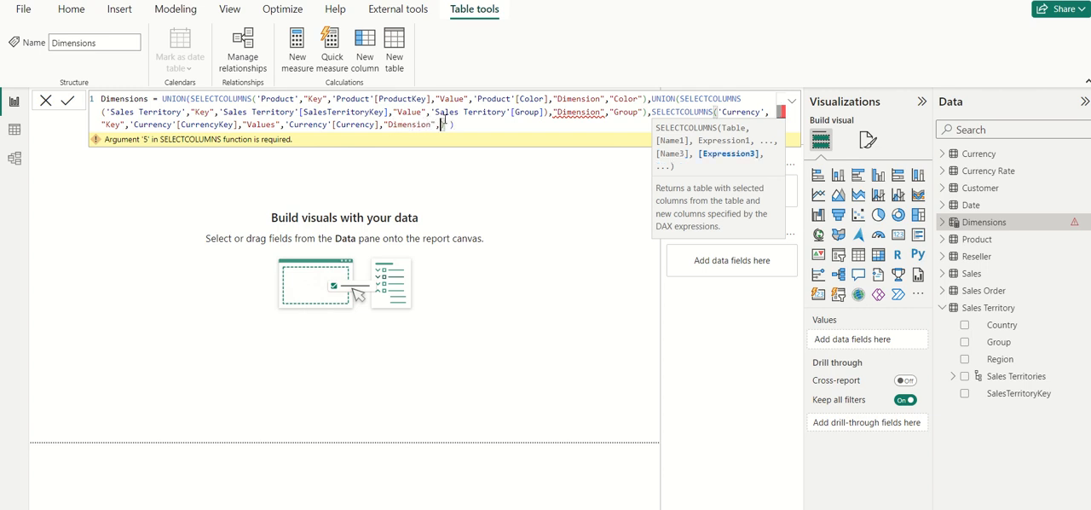
text(Currency"))
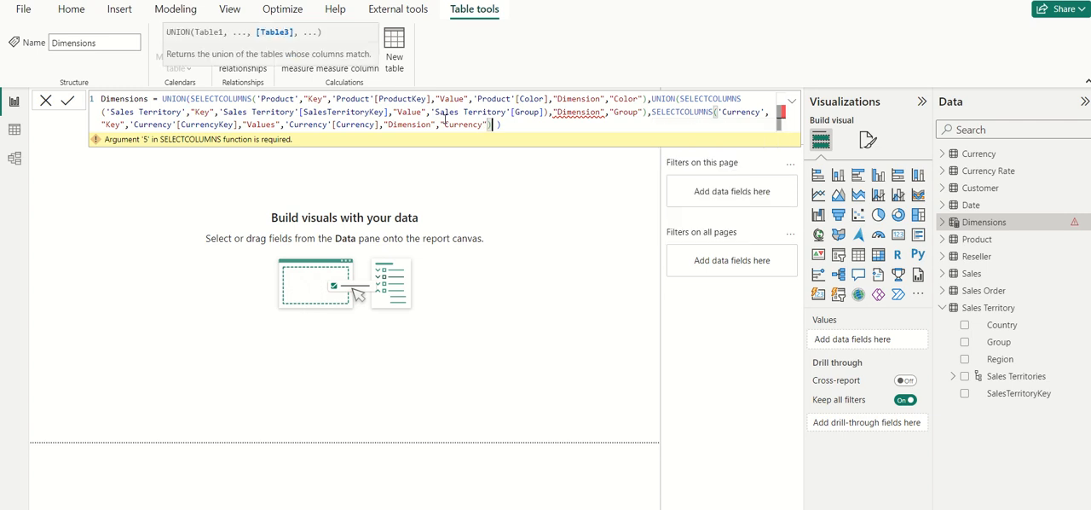
text())
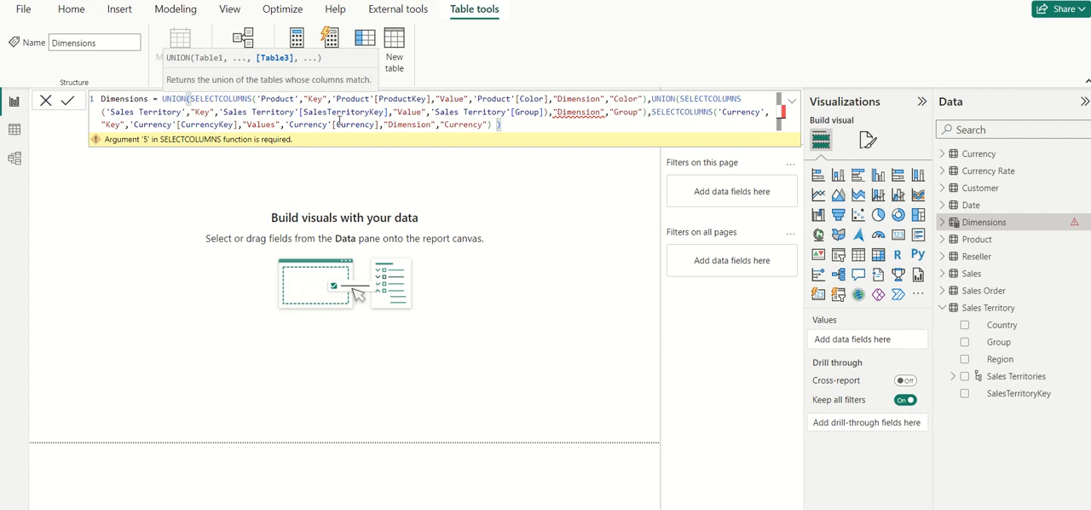
Step: Remove the misplaced parenthesis after 'Sales Territory'[Group], add the missing closing parenthesis at the formula's end, and commit the Dimensions table
click(546, 112)
text())
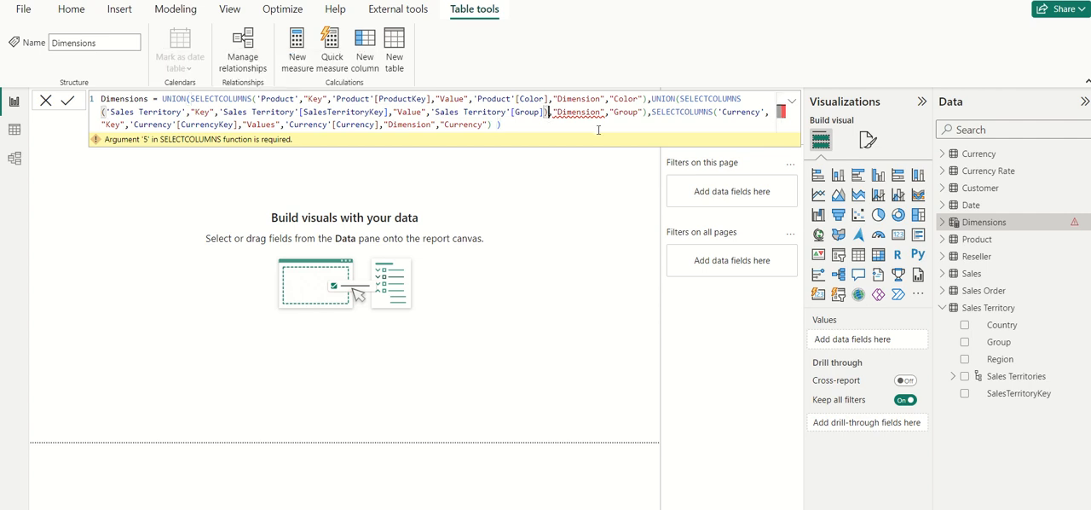
key(BackSpace)
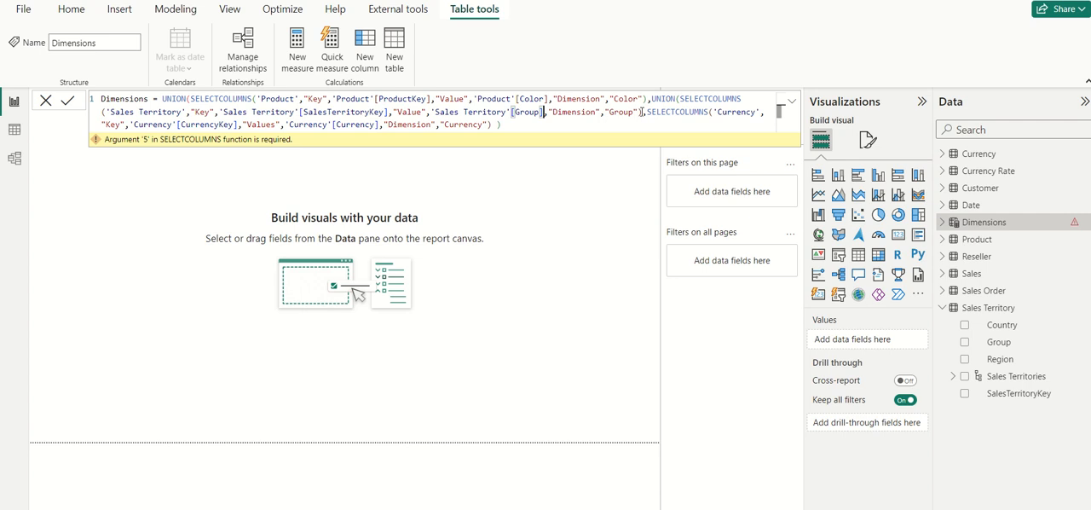
click(539, 126)
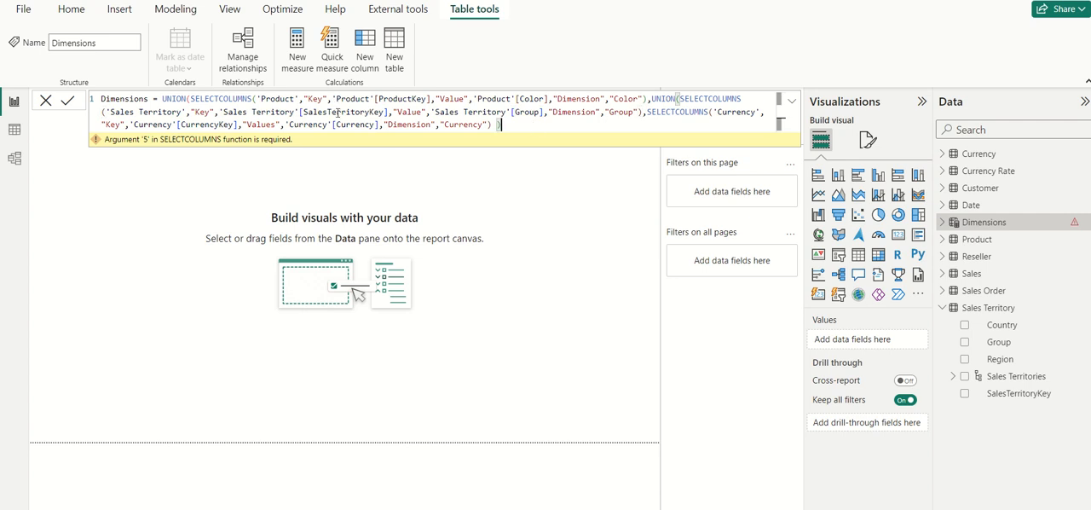
text())
click(67, 101)
Step: Expand the Dimensions table to check its fields and collapse the Sales Territory table
click(942, 221)
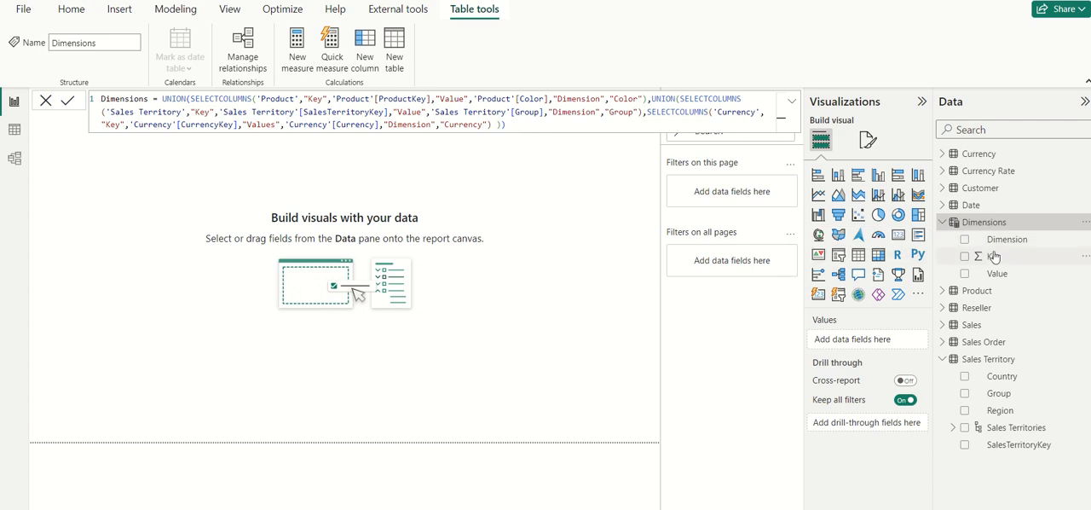
click(614, 230)
click(943, 359)
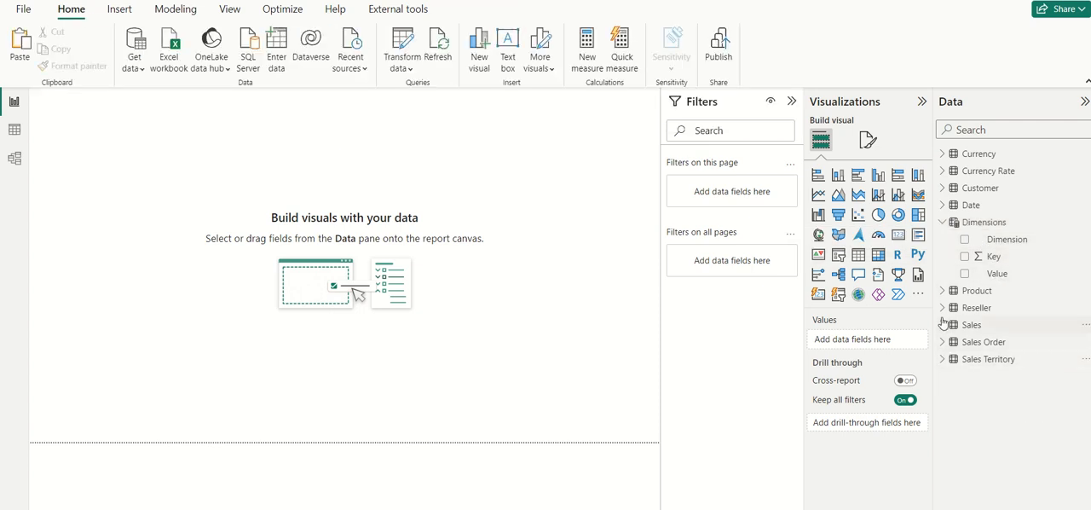
Step: Create a new measure named SalesAmount in the Sales table
click(942, 325)
click(1079, 328)
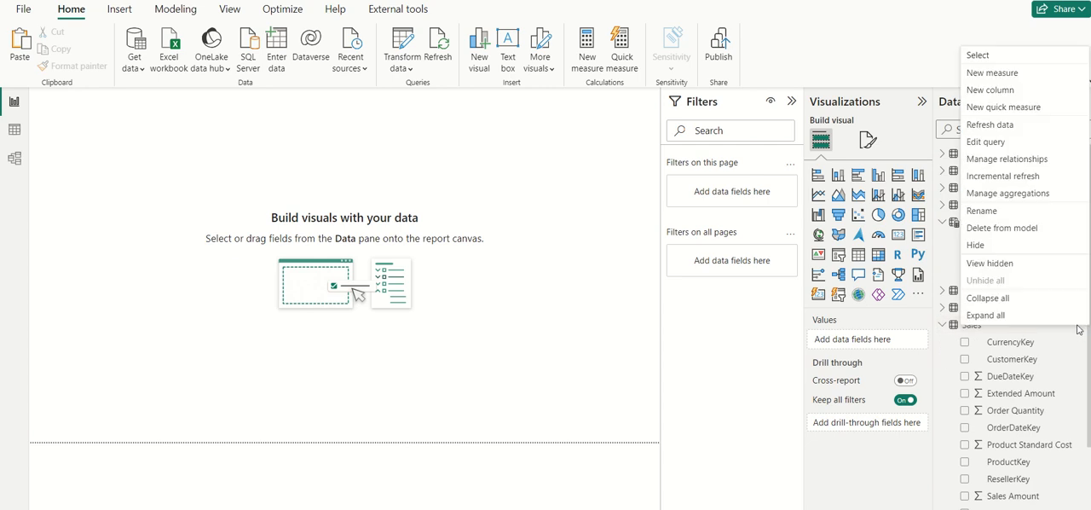
click(1012, 78)
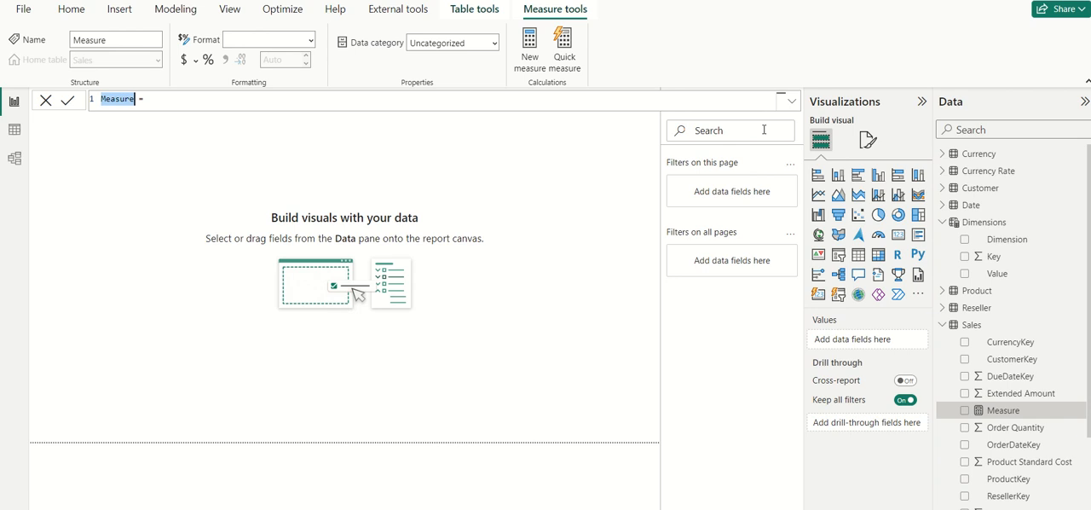
text(Sales AMoun)
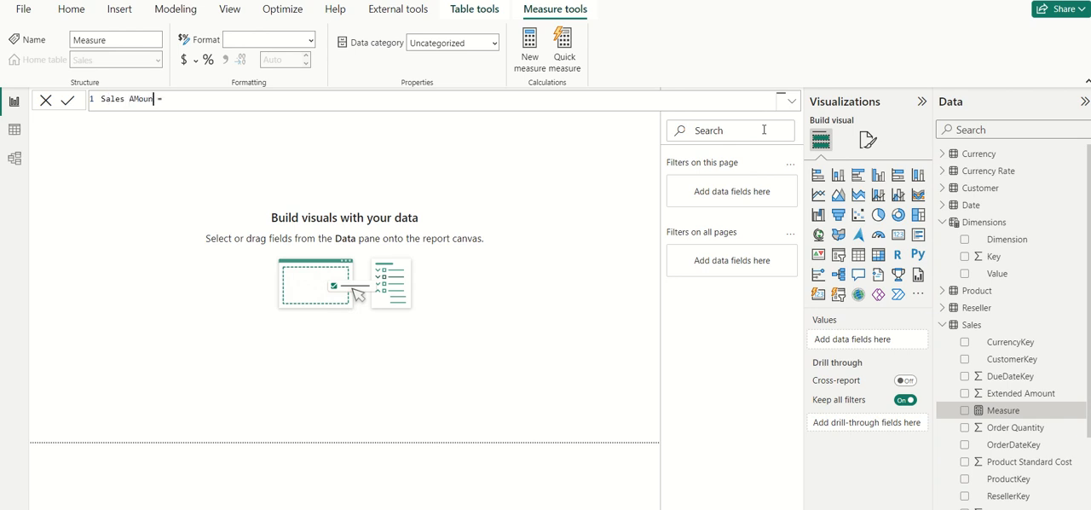
key(BackSpace)
key(BackSpace)
key(BackSpace)
key(BackSpace)
key(BackSpace)
text(Amount)
key(End)
Step: Define variable A in the SalesAmount measure as SELECTEDVALUE('Dimensions'[Dimension])
text(VA)
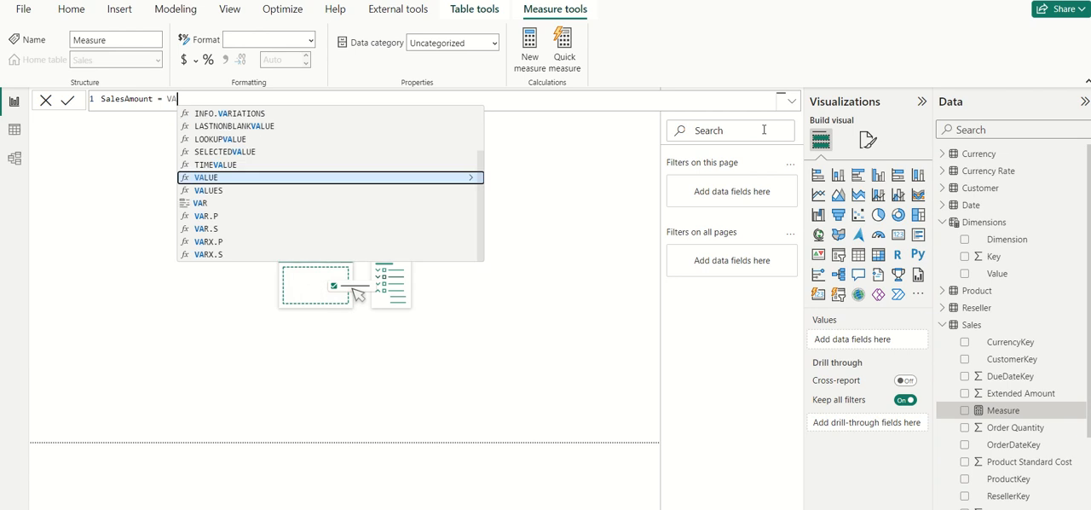
text(R A =)
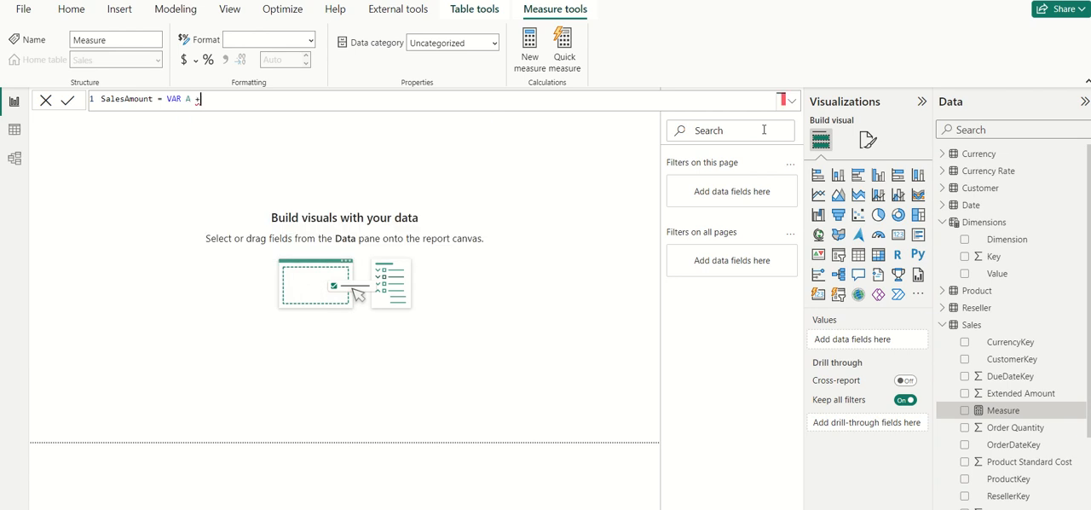
text( SELE)
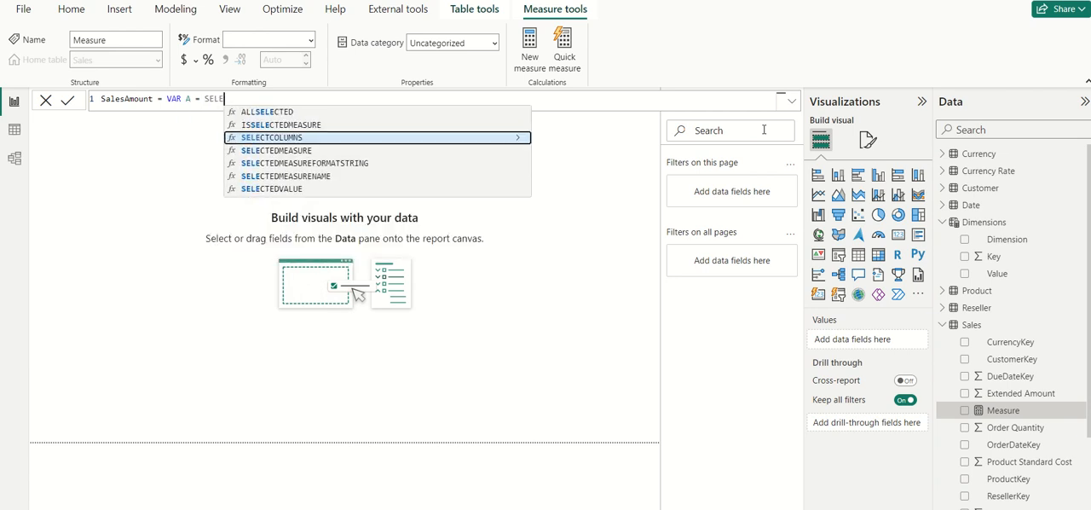
key(Down)
key(Down)
key(Down)
key(Tab)
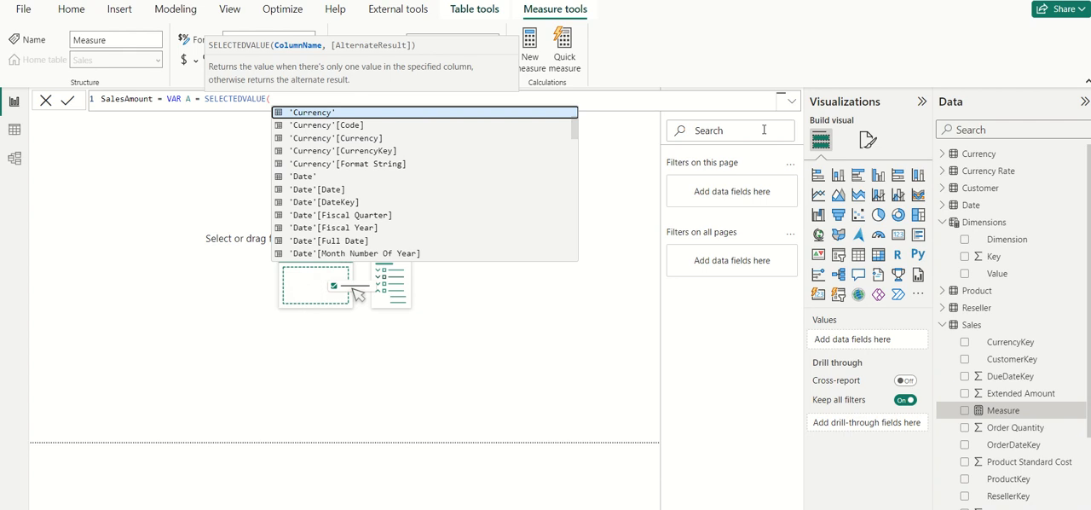
text(Dim)
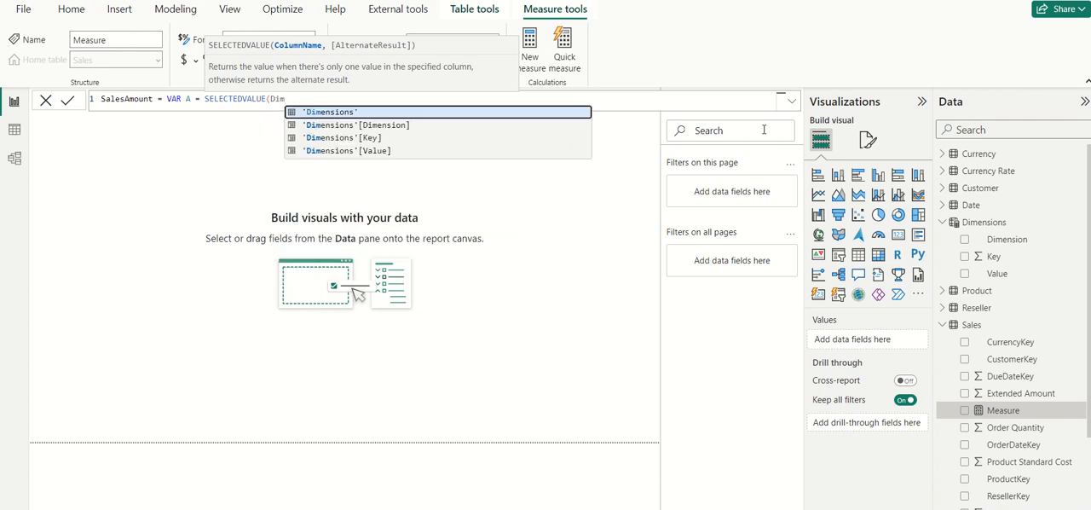
key(Down)
key(Tab)
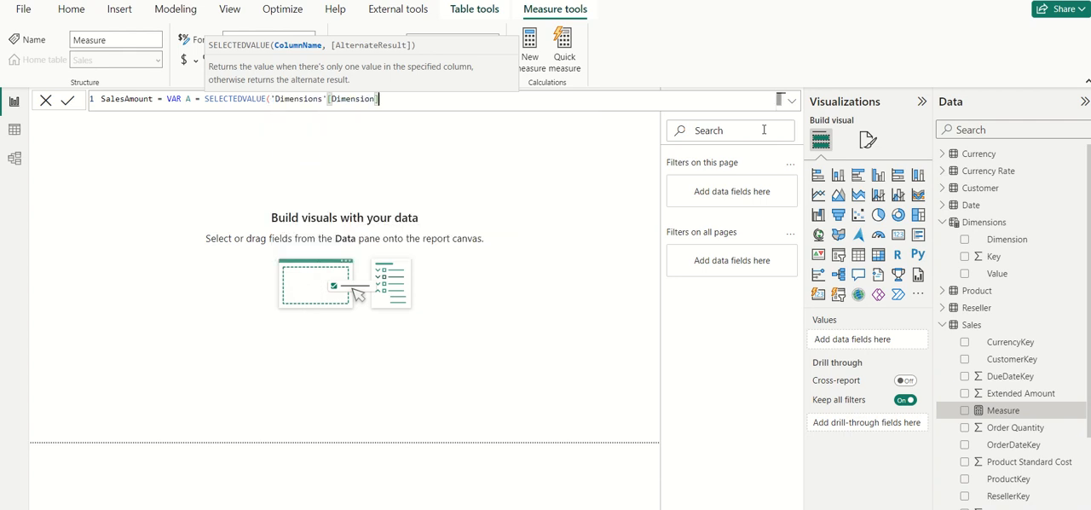
text())
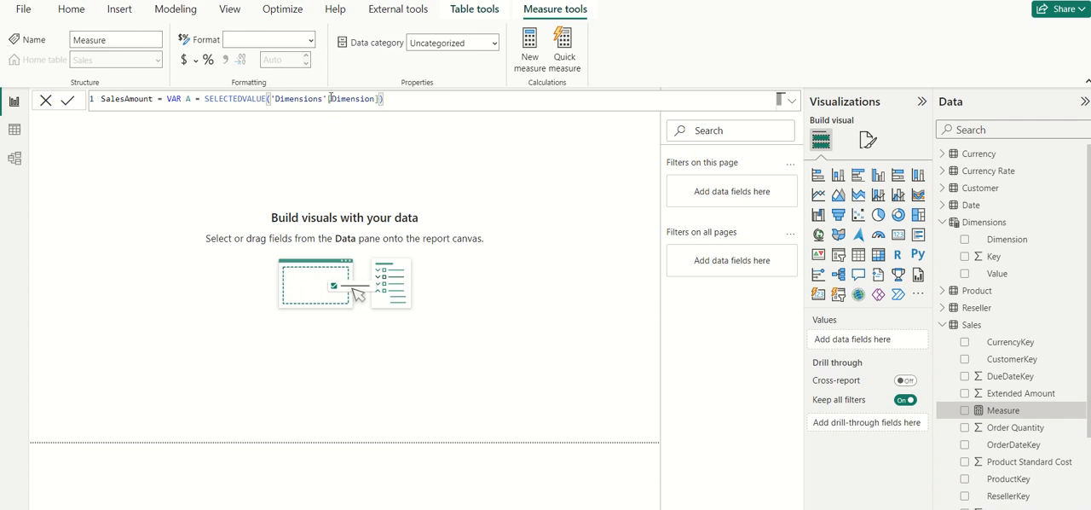
Step: Add a RETURN line with a SWITCH on A and "Color" as its first case value
key(shift+Return)
text(RETURN )
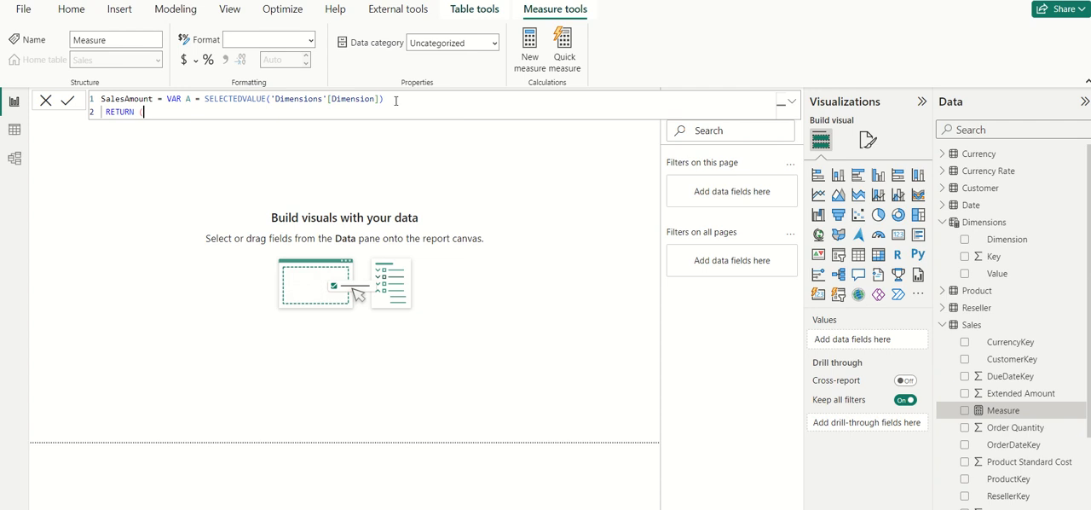
text(()
key(BackSpace)
text(SWI)
key(Tab)
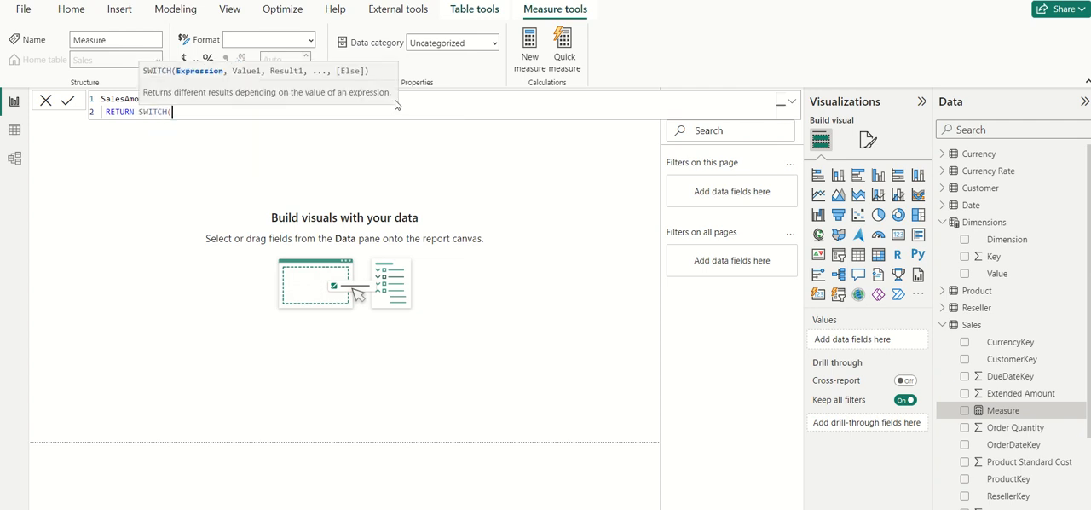
text(A)
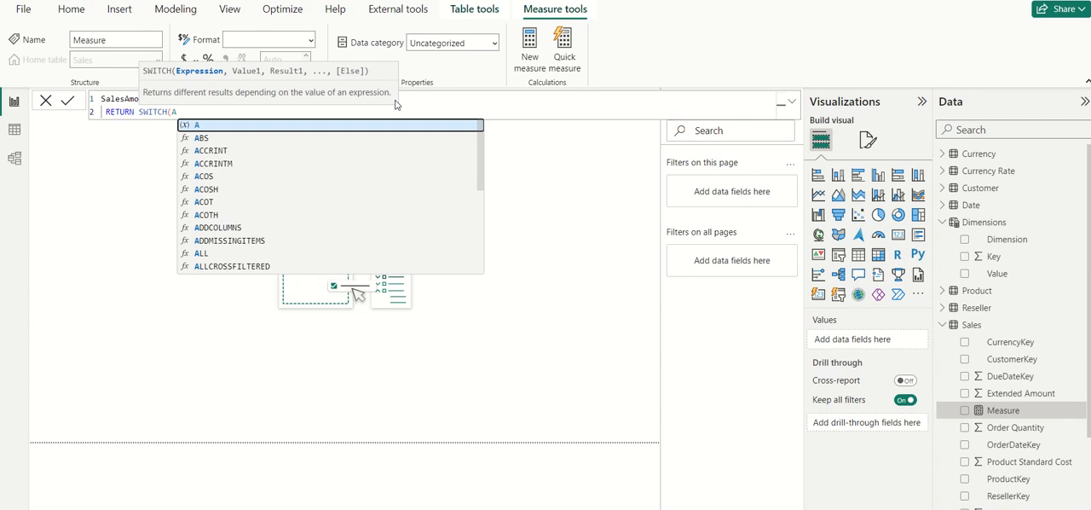
text(,"Colo)
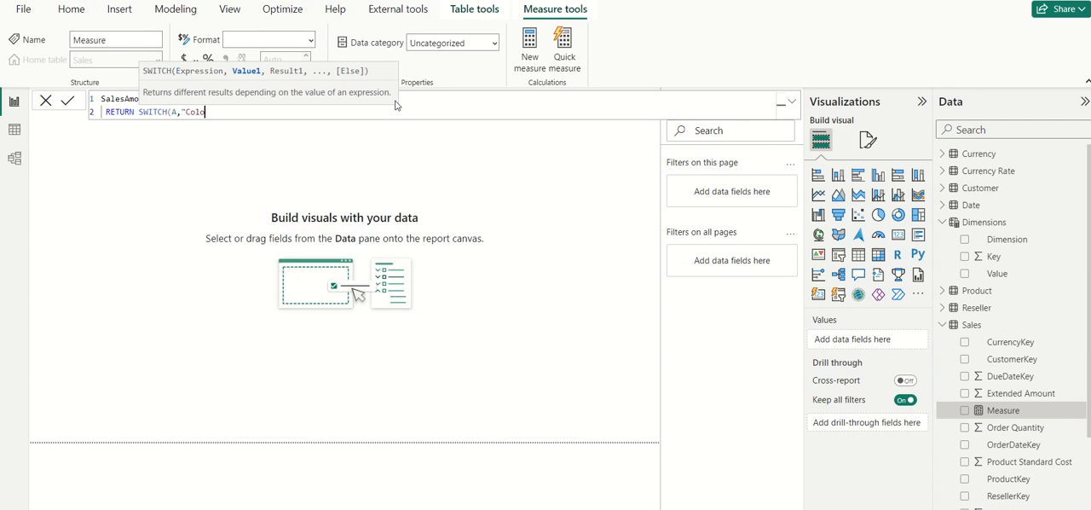
text(r",CALC)
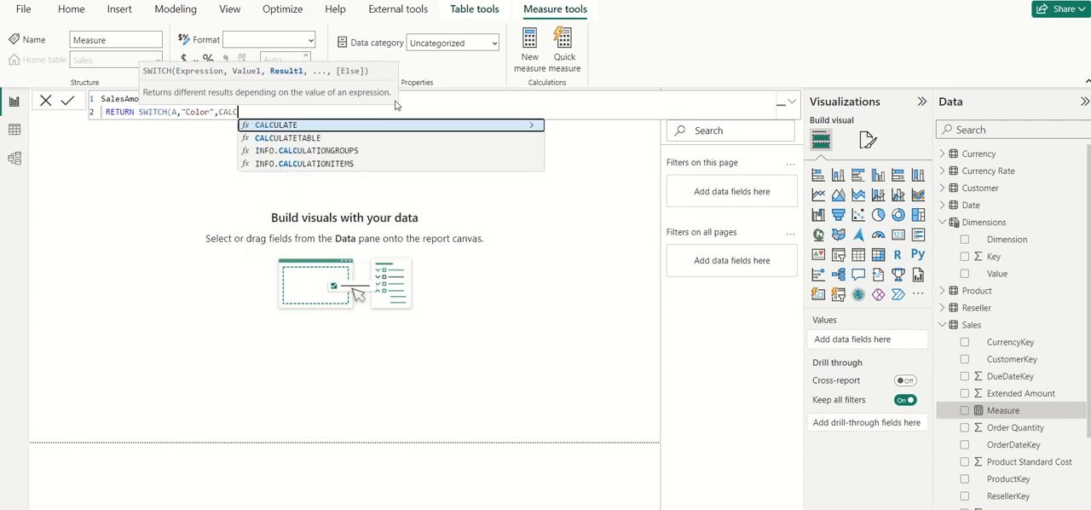
Step: Start the "Color" result as a CALCULATE of SUM(Sales[Sales Amount]), ready for a filter argument
key(Tab)
text(SU)
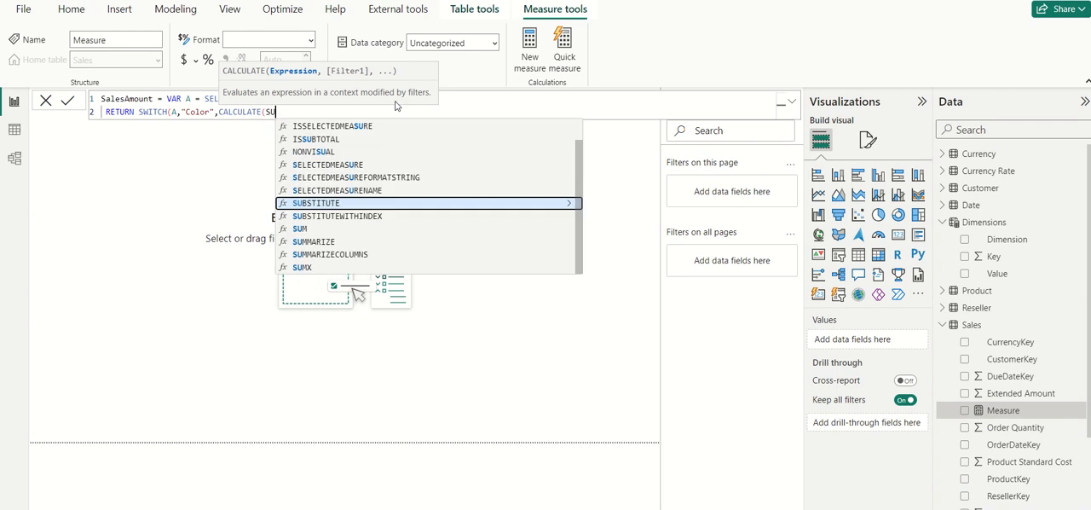
text(M(SA)
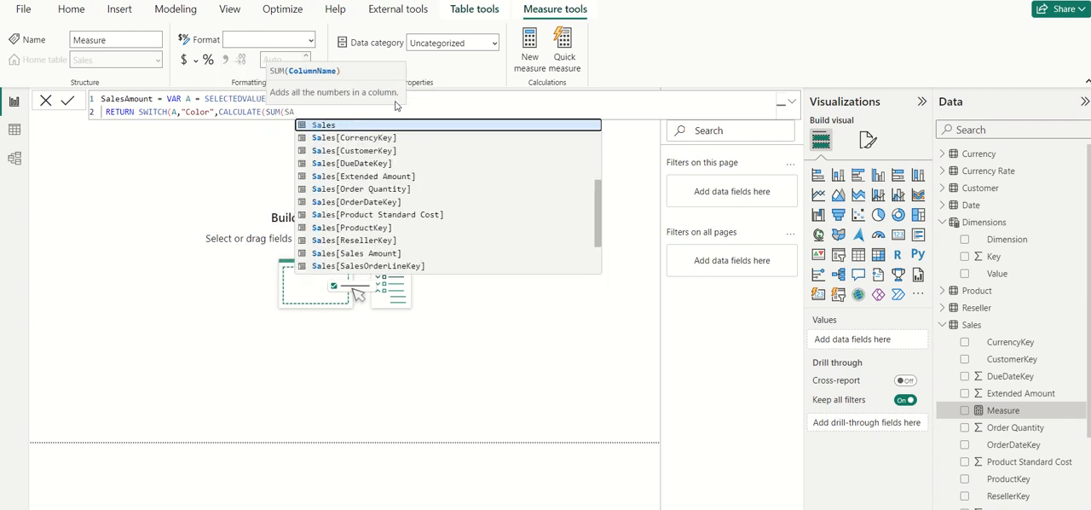
key(Down)
key(Down)
key(Down)
key(Down)
key(Down)
key(Down)
key(Down)
key(Down)
key(Down)
key(Down)
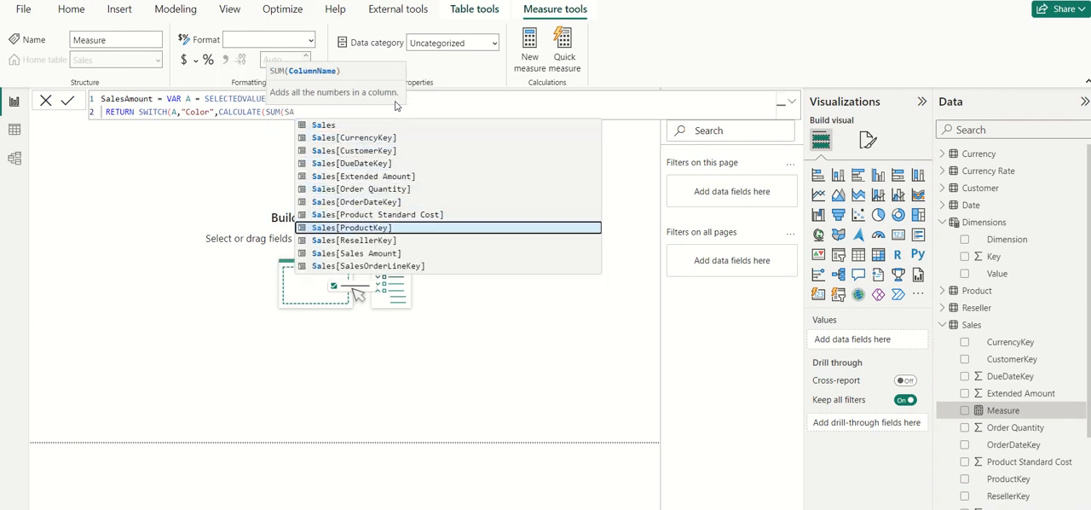
key(Tab)
text(),)
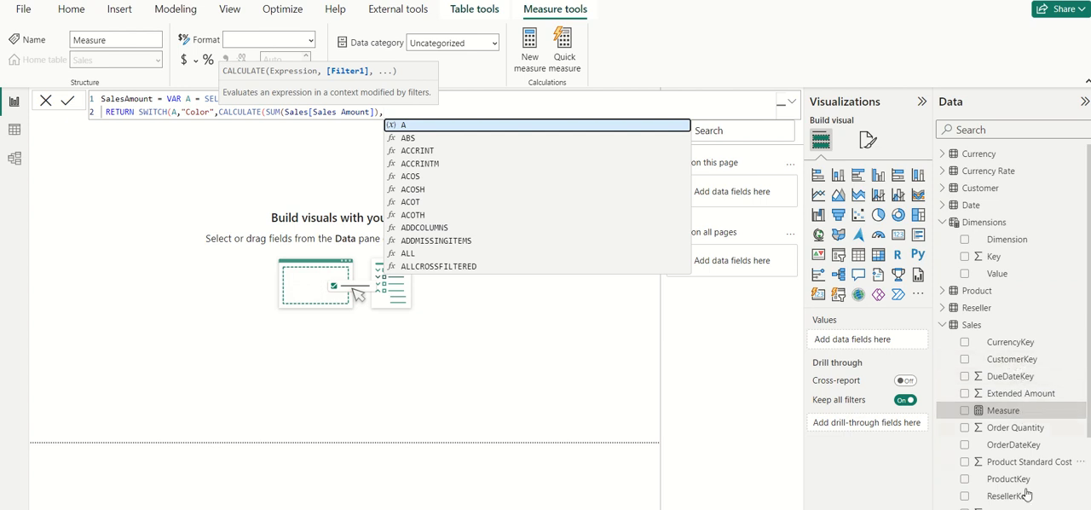
Step: Add the 'Product'[ProductKey] column as the start of the CALCULATE filter
text(xProd)
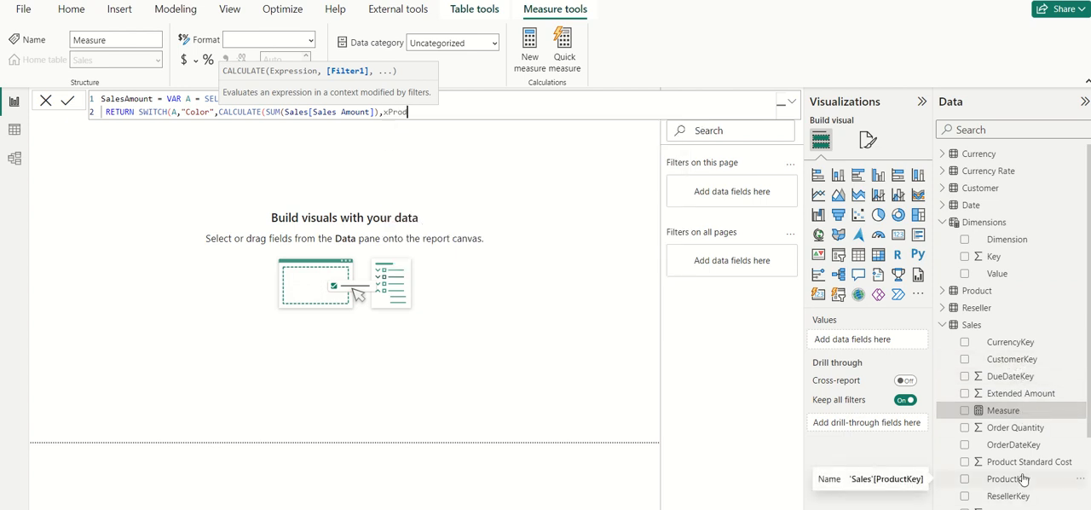
key(BackSpace)
key(BackSpace)
key(BackSpace)
key(BackSpace)
text(Prod)
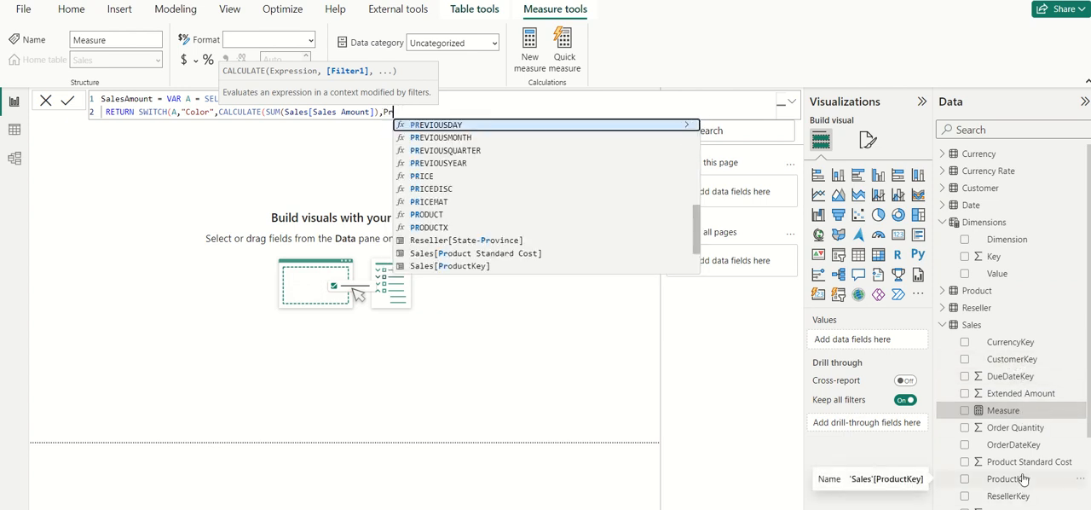
key(Down)
key(Down)
key(Down)
key(Down)
key(Down)
key(Down)
key(Down)
key(Tab)
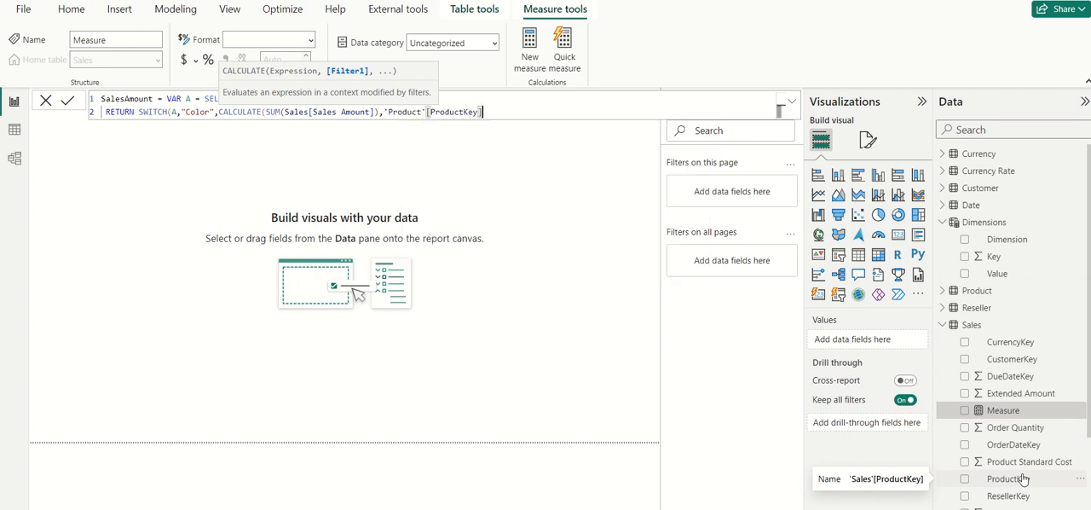
Step: Complete the filter by equating the product key to MAX('Dimensions'[Key])
text(=MAX()
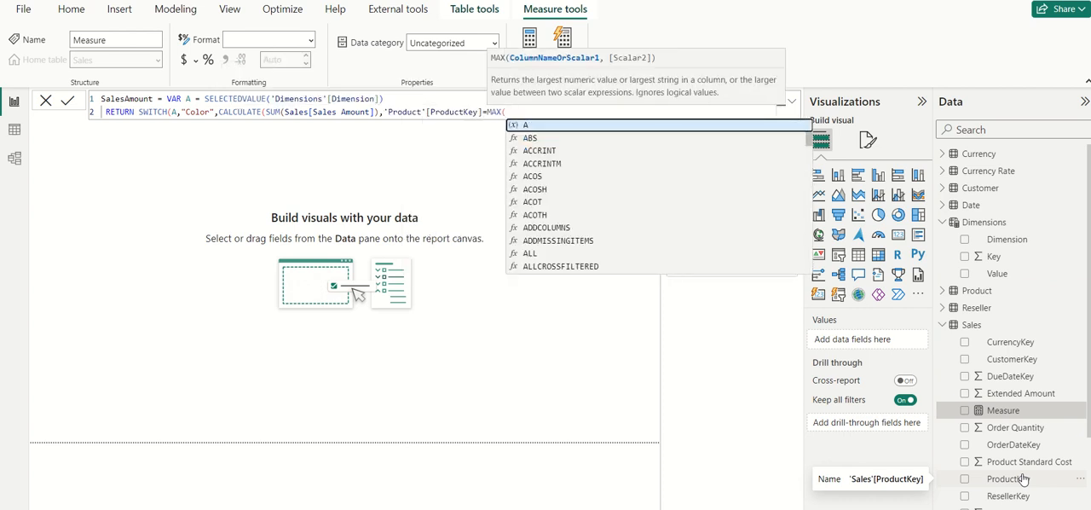
text('Dim)
key(Down)
key(Down)
key(Tab)
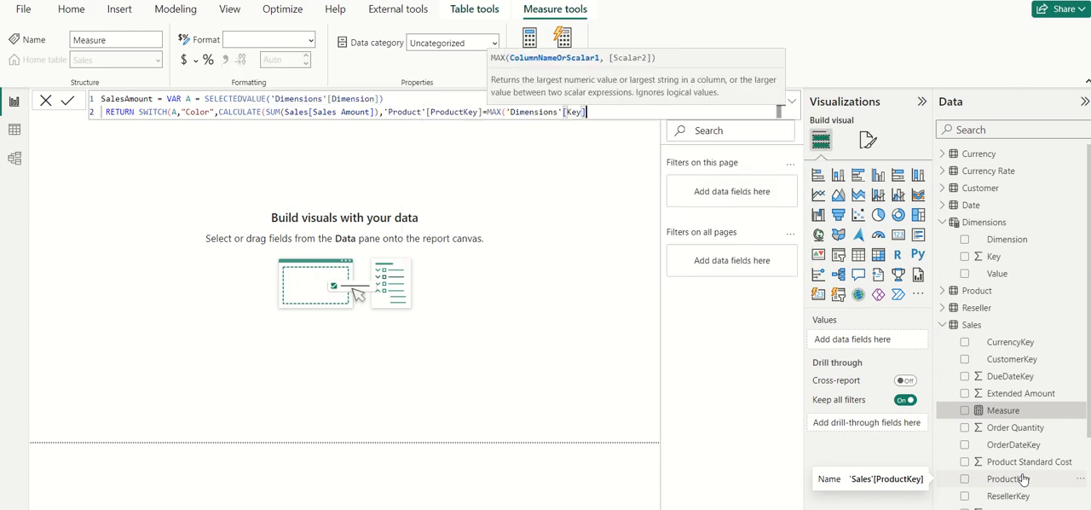
text())
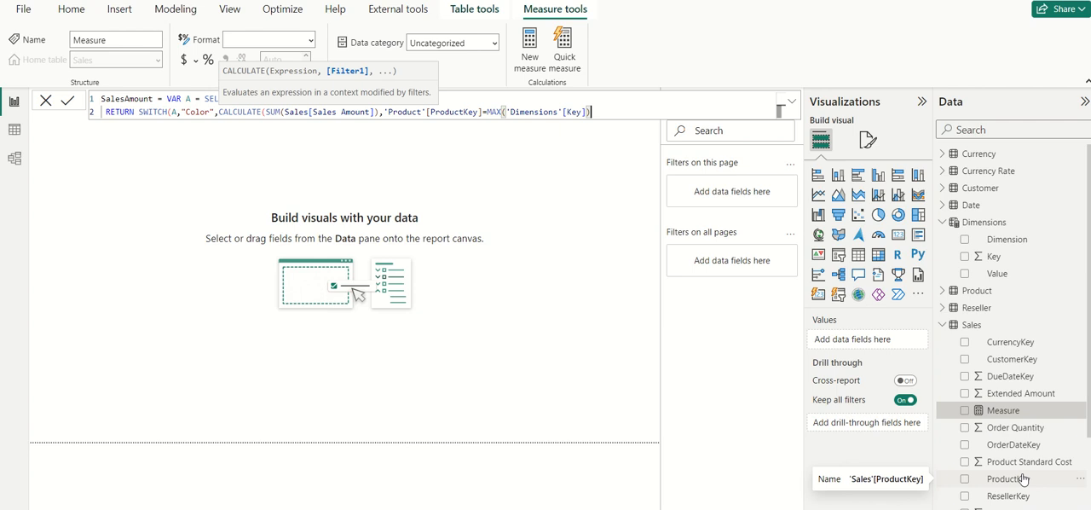
Step: Duplicate the "Color" case at the end of the SWITCH and change the copy's case value to "Group"
drag(613, 113, 176, 111)
key(ctrl+c)
click(612, 110)
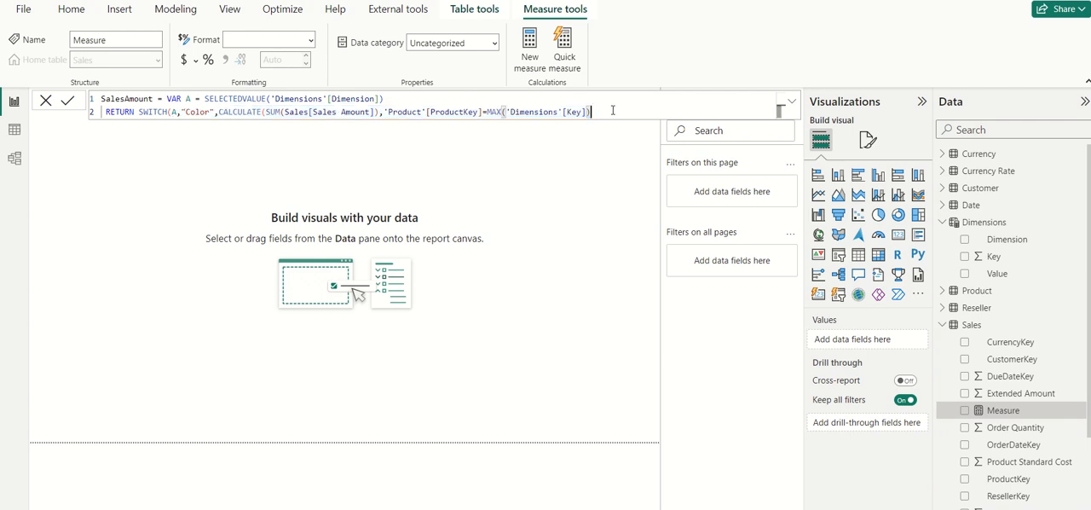
key(ctrl+v)
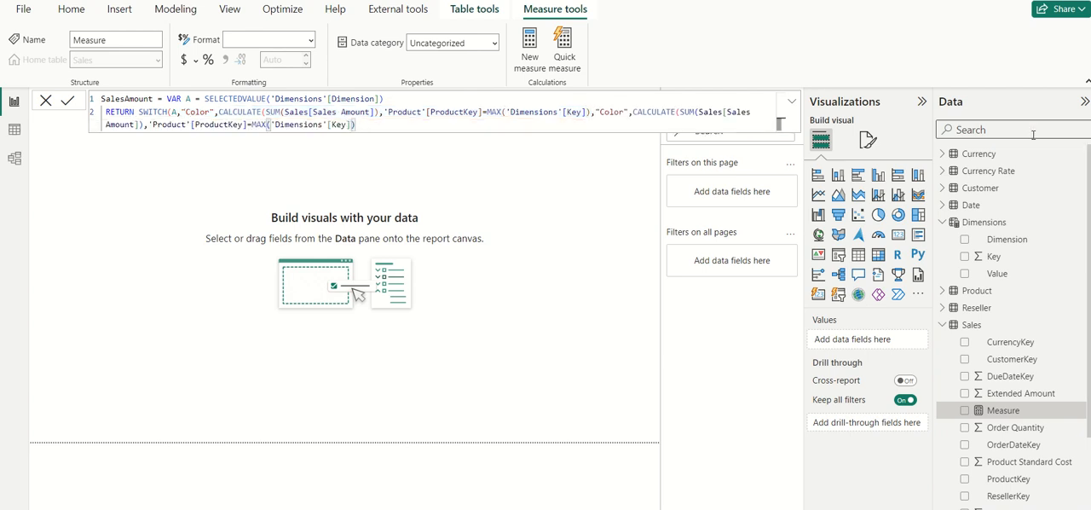
double_click(612, 112)
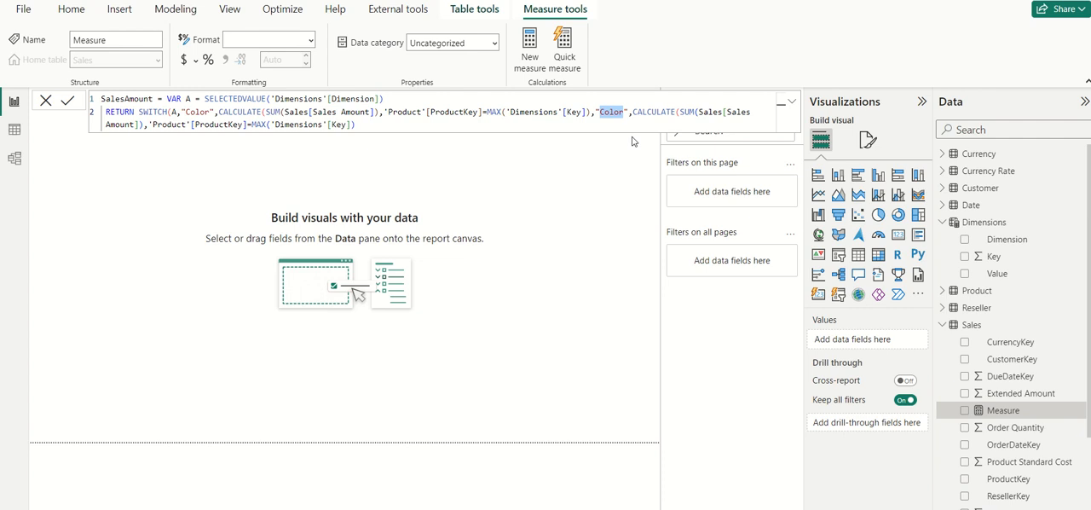
text(Groupo)
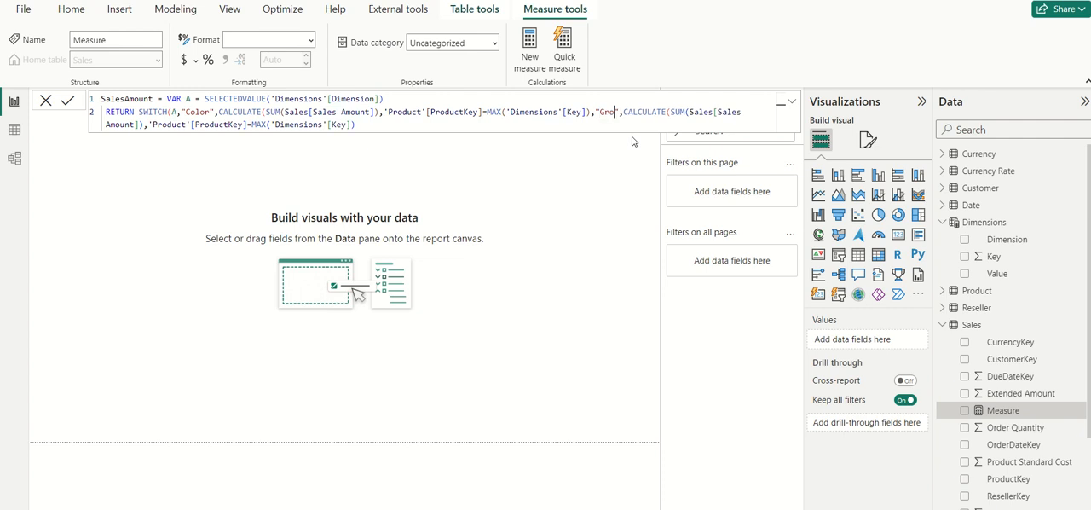
key(BackSpace)
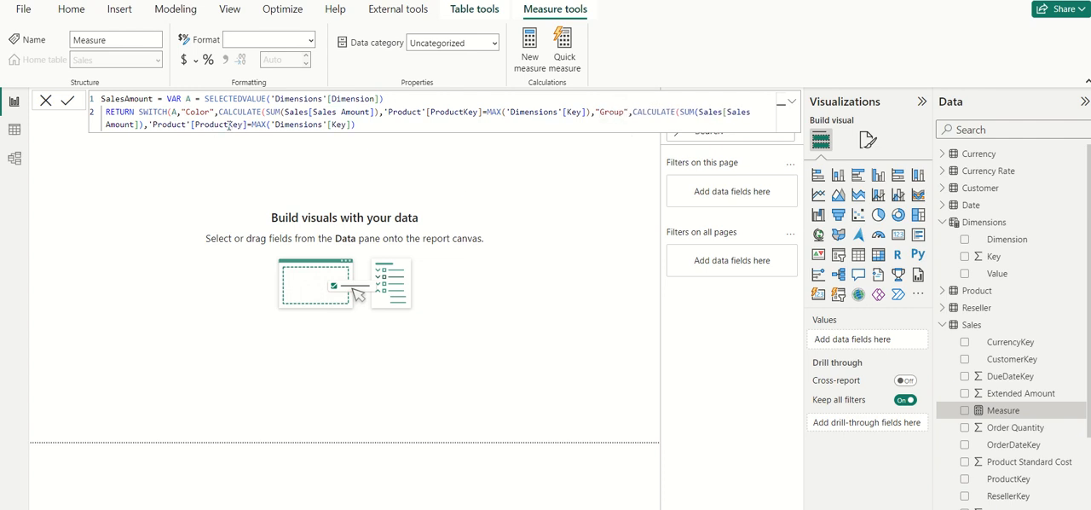
Step: Replace the 'Product' table with Sales in the "Color" case's filter so it reads Sales[ProductKey]
scroll(1031, 375, down, 3)
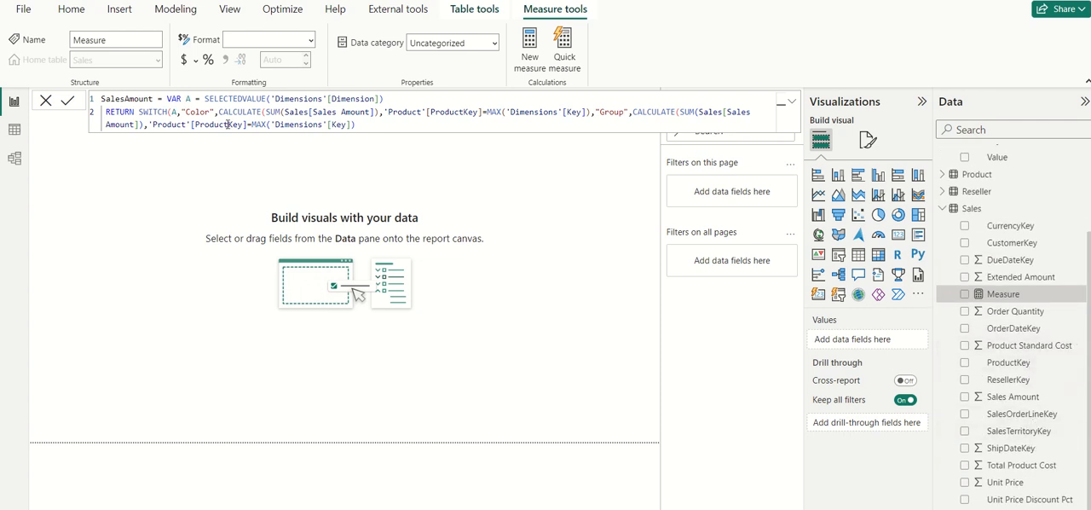
drag(228, 124, 196, 124)
drag(426, 112, 384, 112)
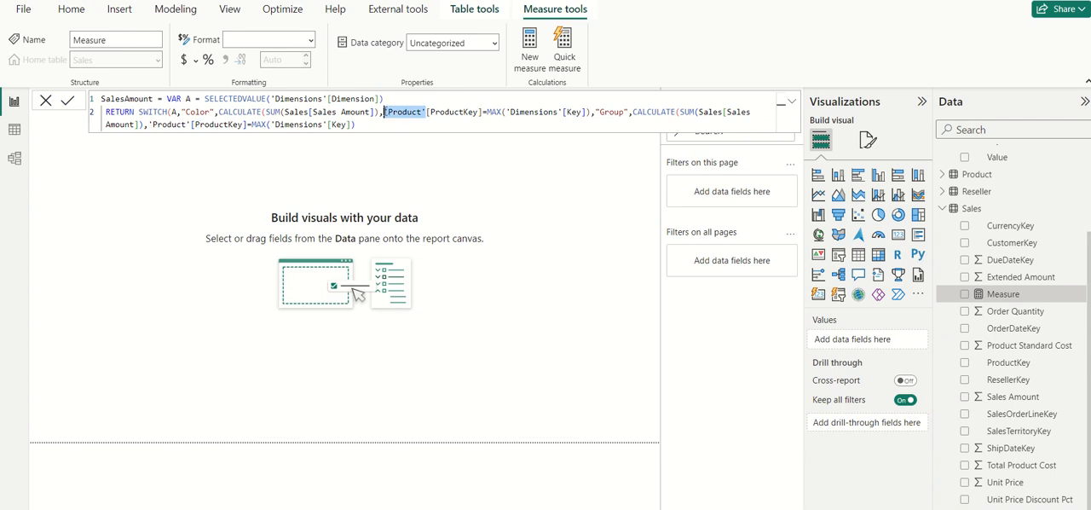
text(Sale)
key(Down)
key(Down)
key(Down)
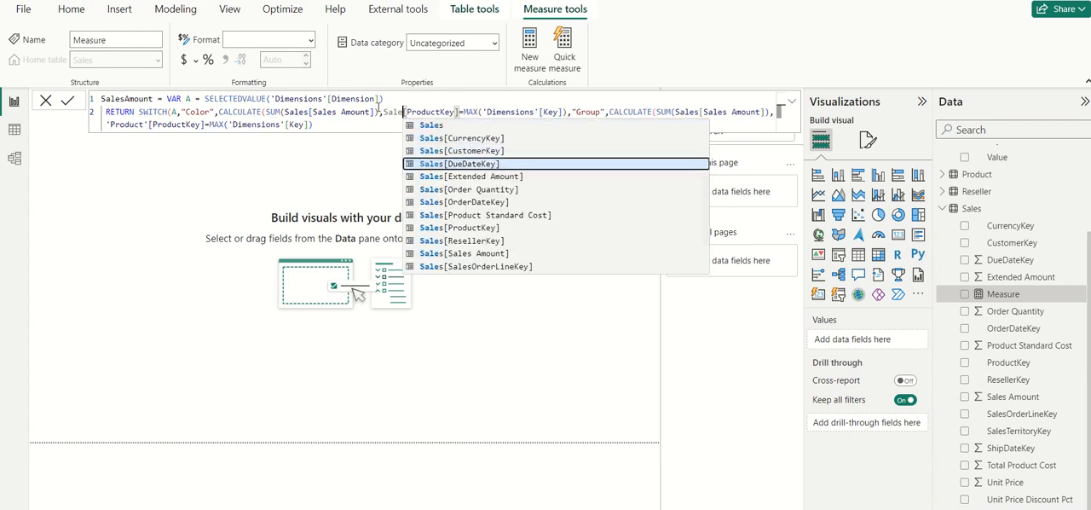
key(Up)
key(Up)
key(Up)
text(s)
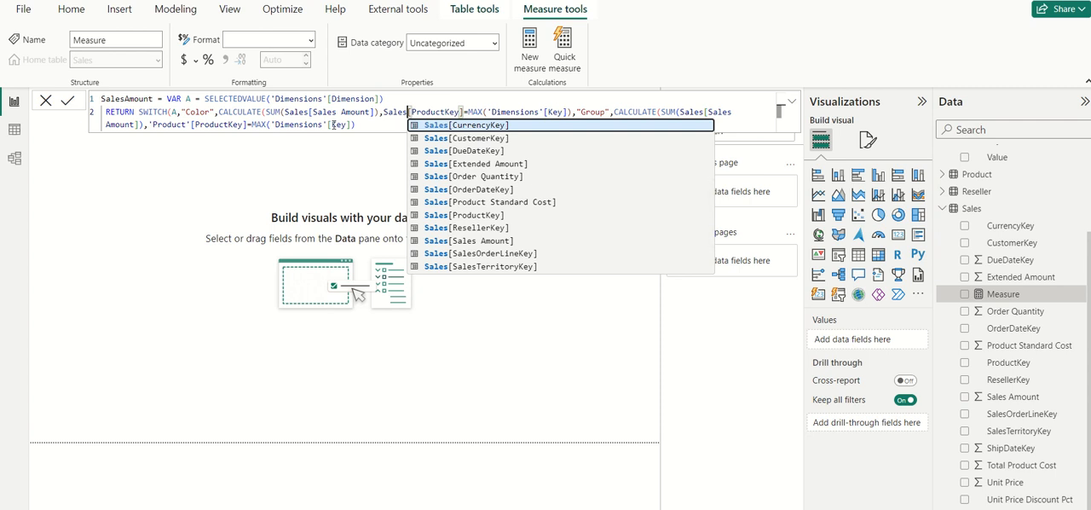
Step: Replace 'Product'[ProductKey] with Sales[SalesTerritoryKey] in the filter of the "Group" case
drag(191, 125, 148, 125)
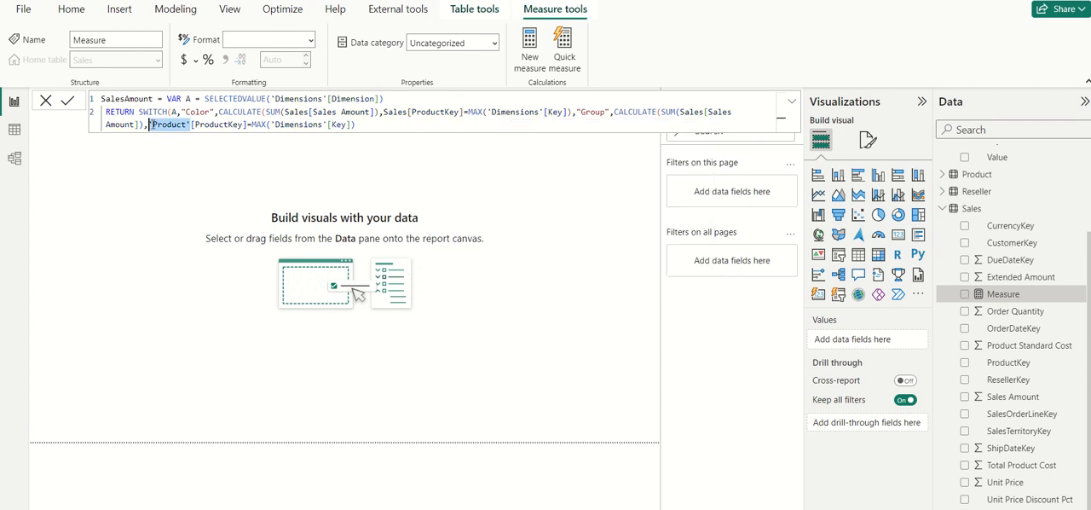
text(Sale)
key(Down)
key(Down)
key(Down)
key(Down)
key(Down)
key(Down)
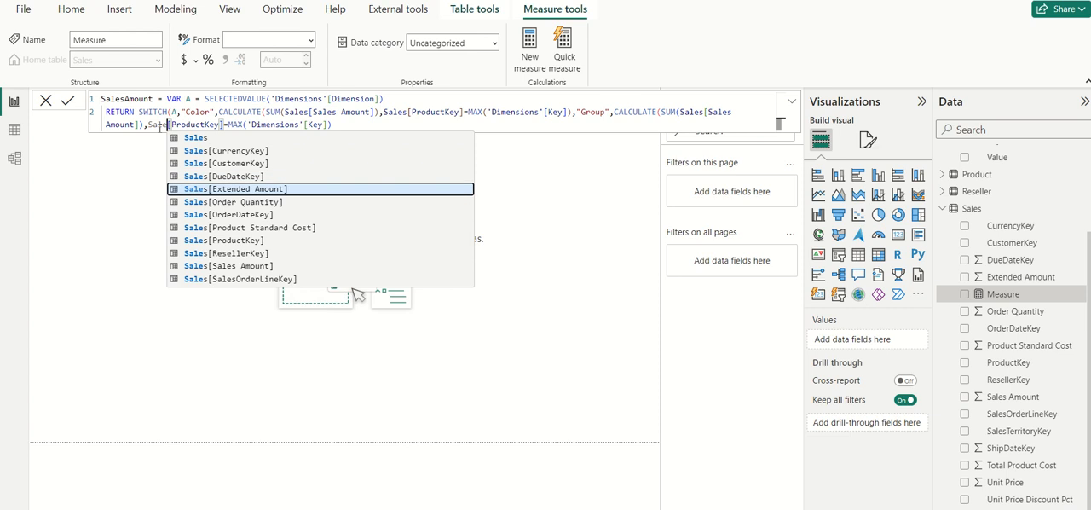
key(Down)
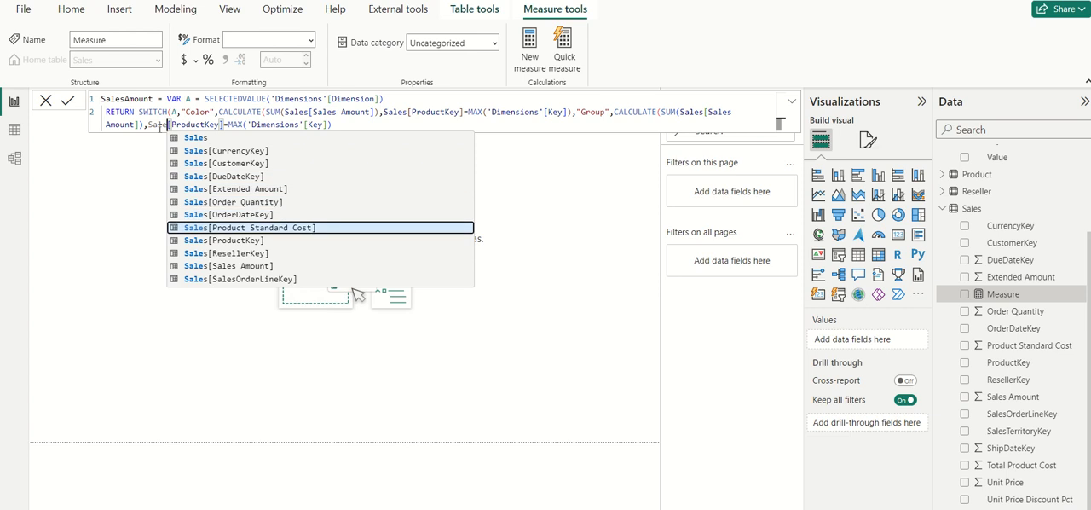
key(Down)
key(Down)
key(Down)
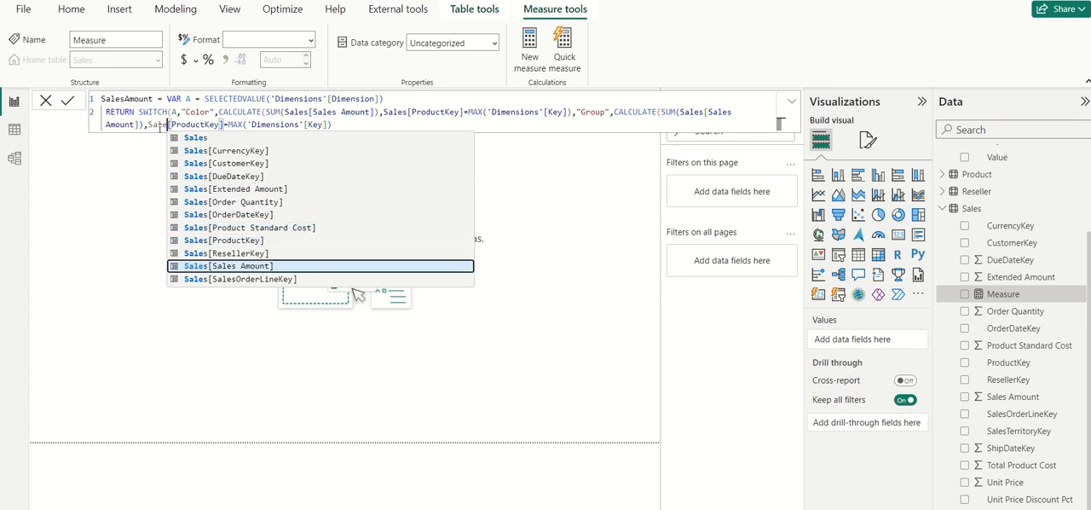
key(Down)
key(Down)
key(Tab)
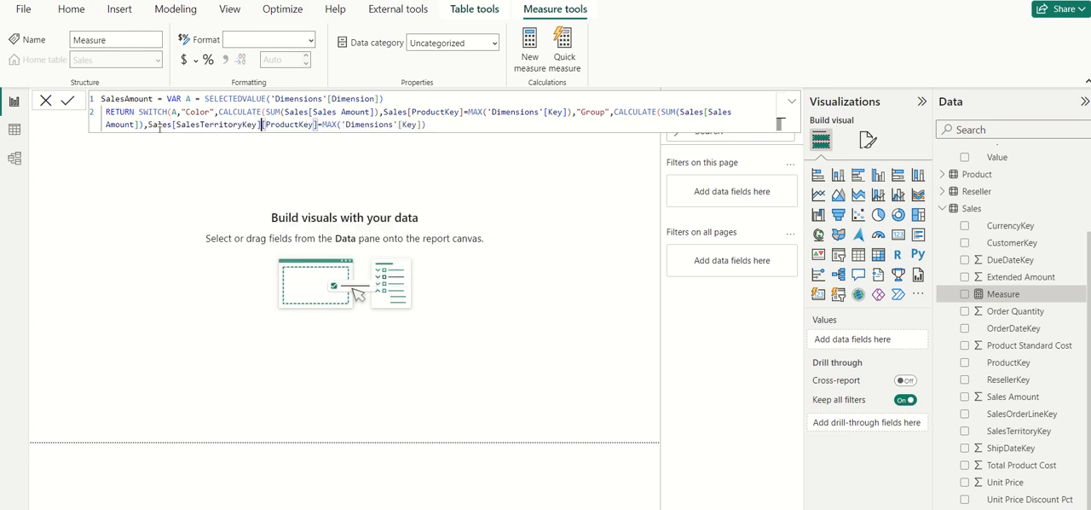
key(ctrl+shift+Right)
key(ctrl+shift+Right)
key(shift+Left)
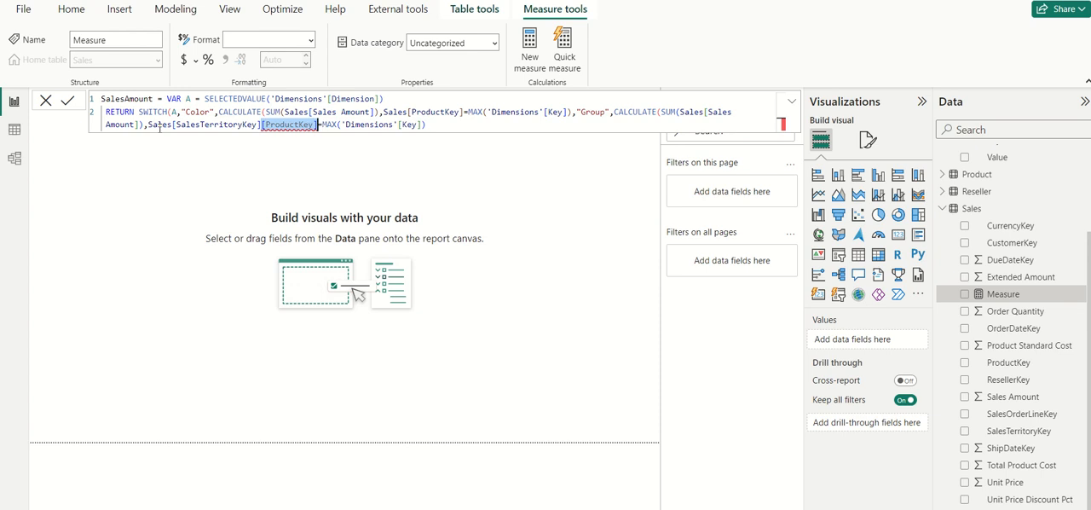
key(Delete)
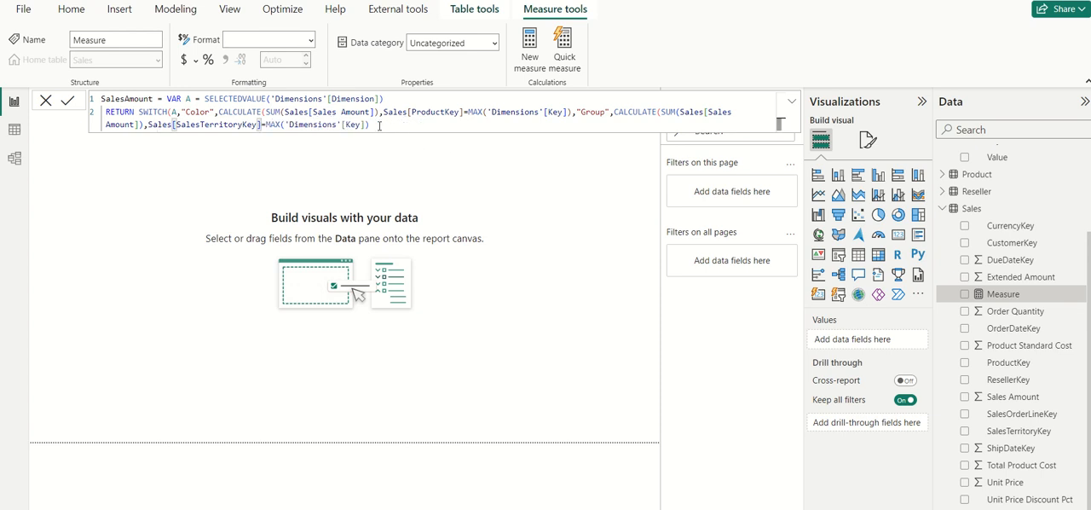
Step: Paste another copy of the "Color" case at the end of the SWITCH and change its case value to "Currency"
click(379, 126)
text(,"Color",CALCULATE(SUM(Sales[Sales Amount]),'Product'[ProductKey]=MAX('Dimensions'[Key]))
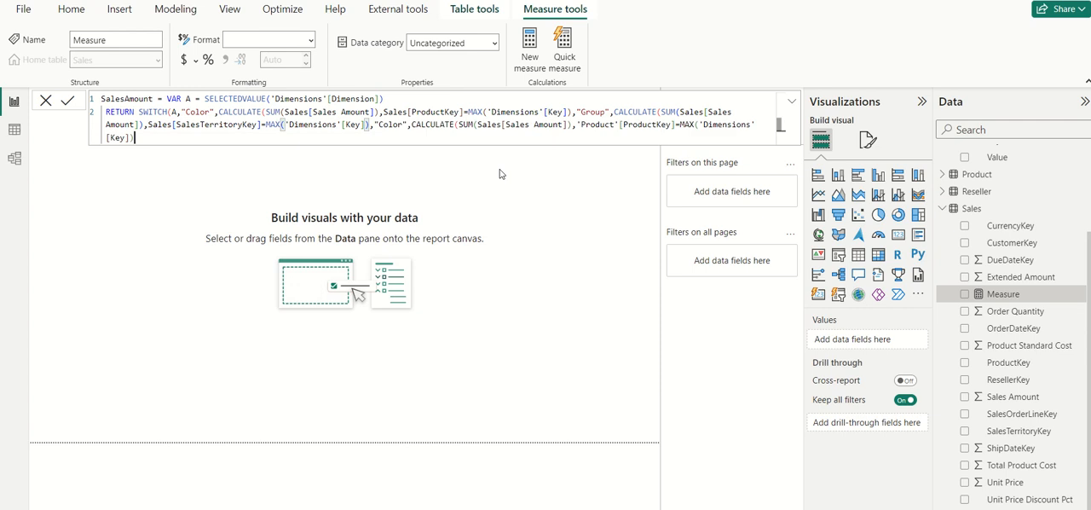
double_click(391, 124)
text(Curreny)
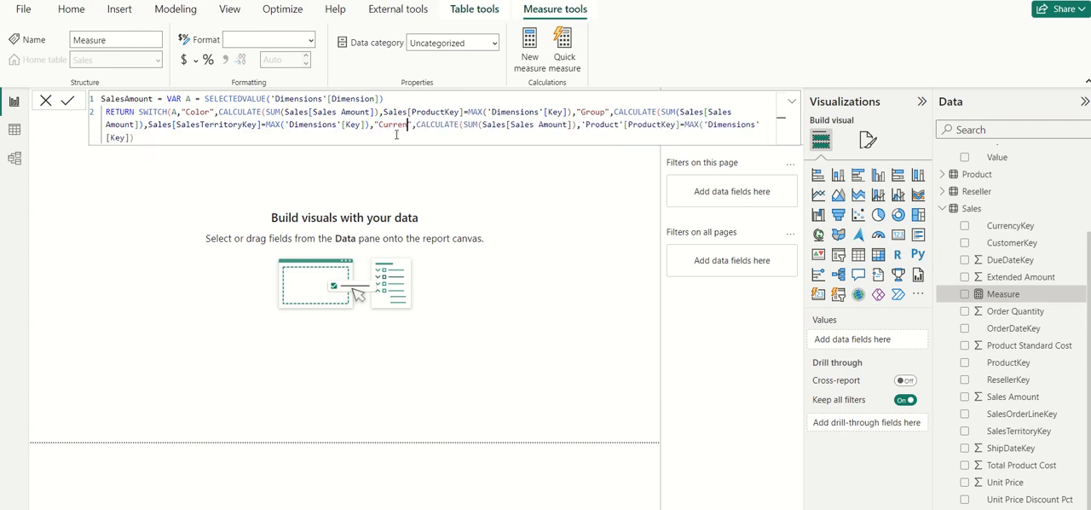
key(Left)
text(c)
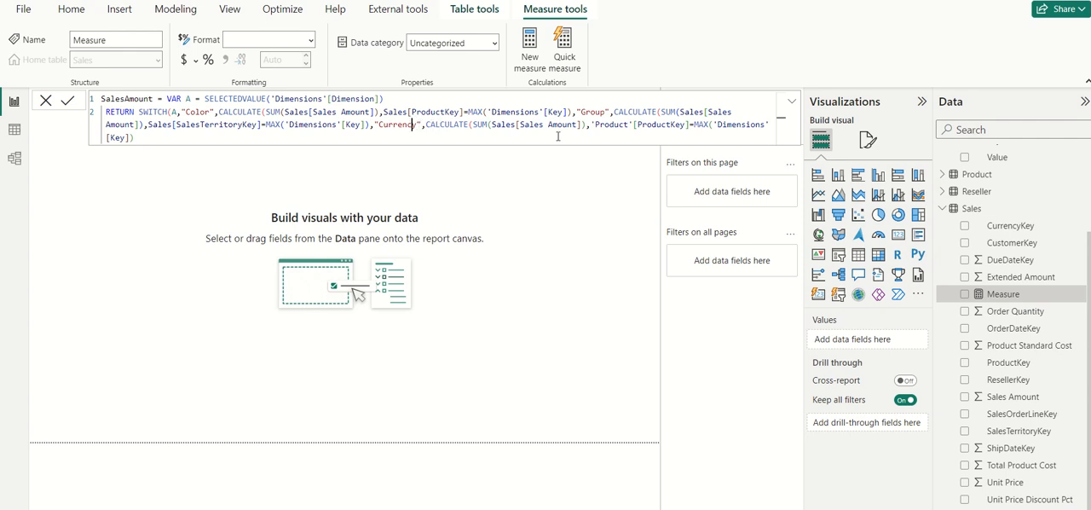
Step: Replace 'Product'[ProductKey] with Sales[CurrencyKey] in the filter of the "Currency" case
drag(690, 126, 587, 128)
text(S)
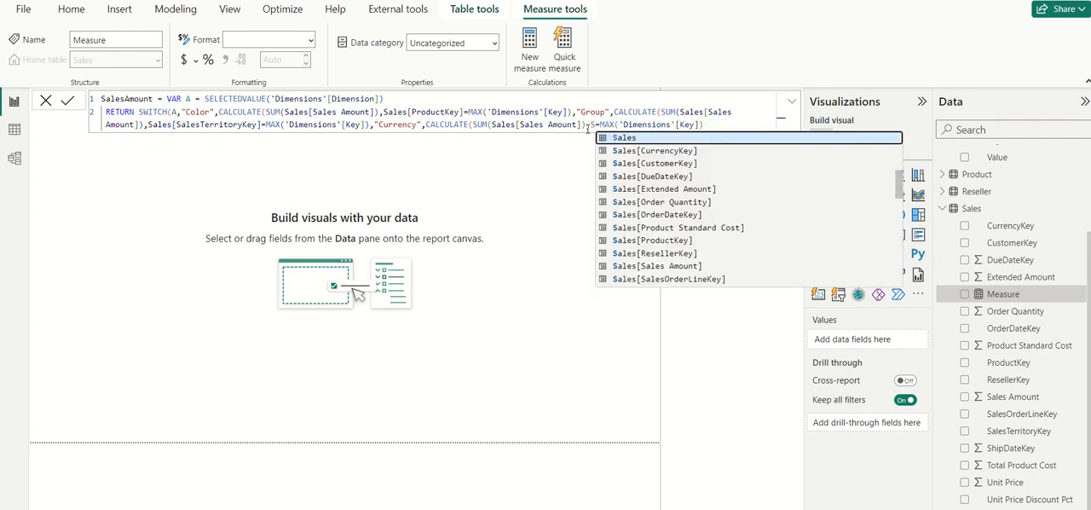
text(ales)
key(Down)
key(Up)
key(Tab)
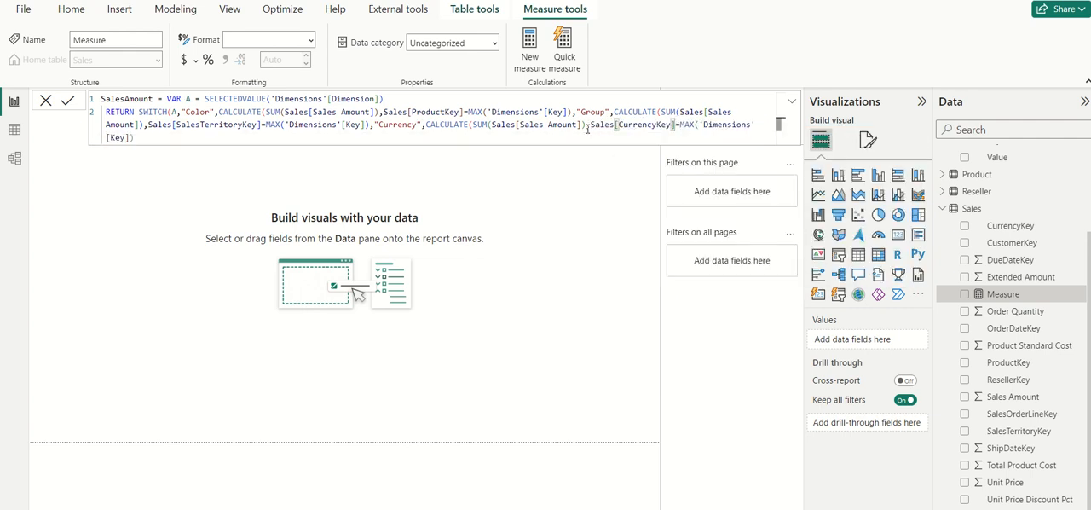
Step: Add the missing closing parentheses to the three CALCULATE cases and the SWITCH, and commit the SalesAmount measure
click(167, 138)
text()))
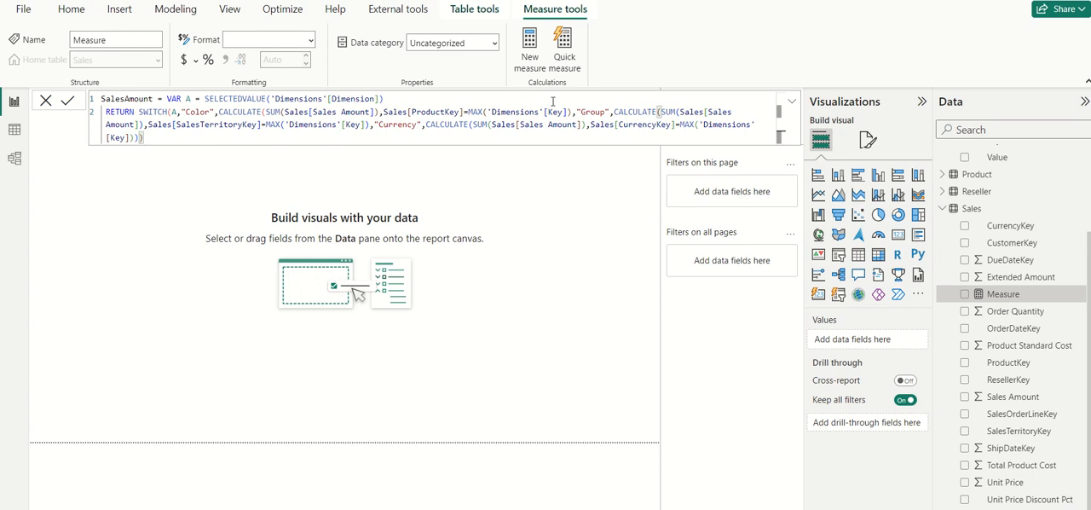
click(371, 124)
text())
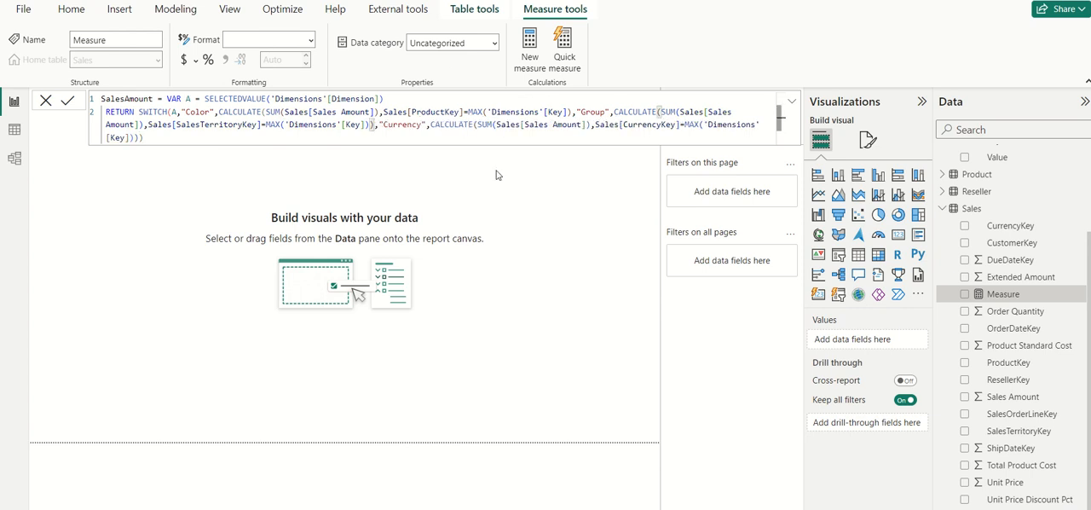
click(571, 112)
text()))
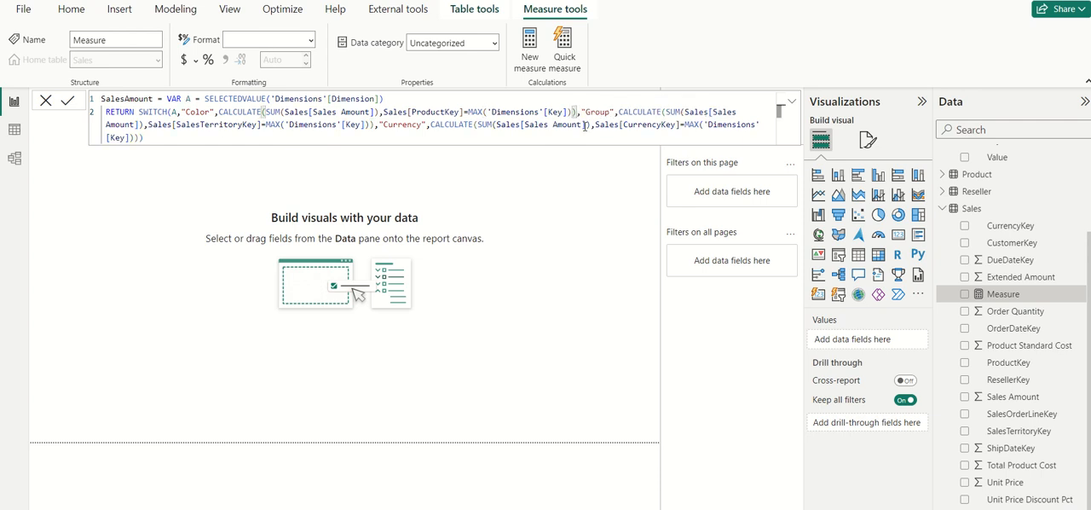
click(162, 135)
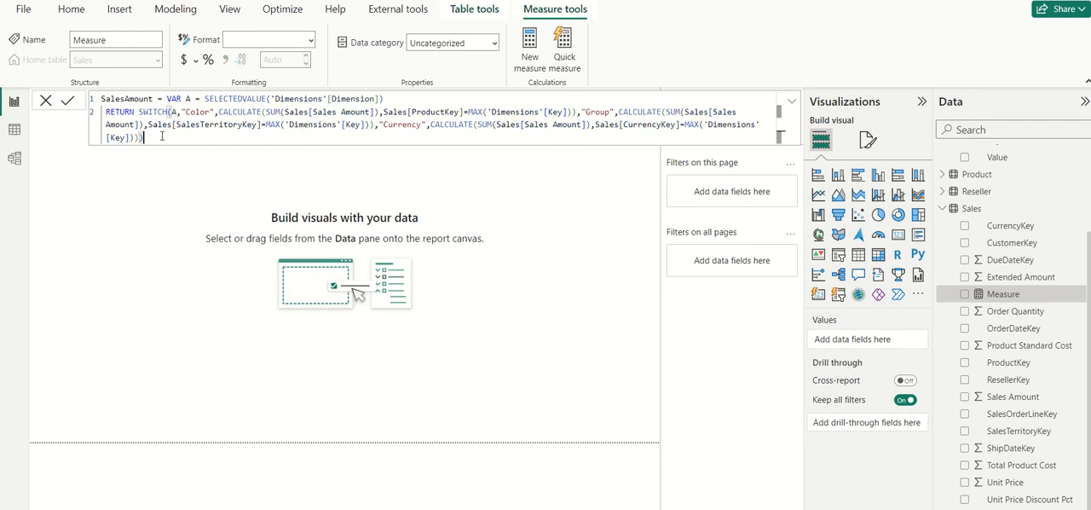
click(70, 102)
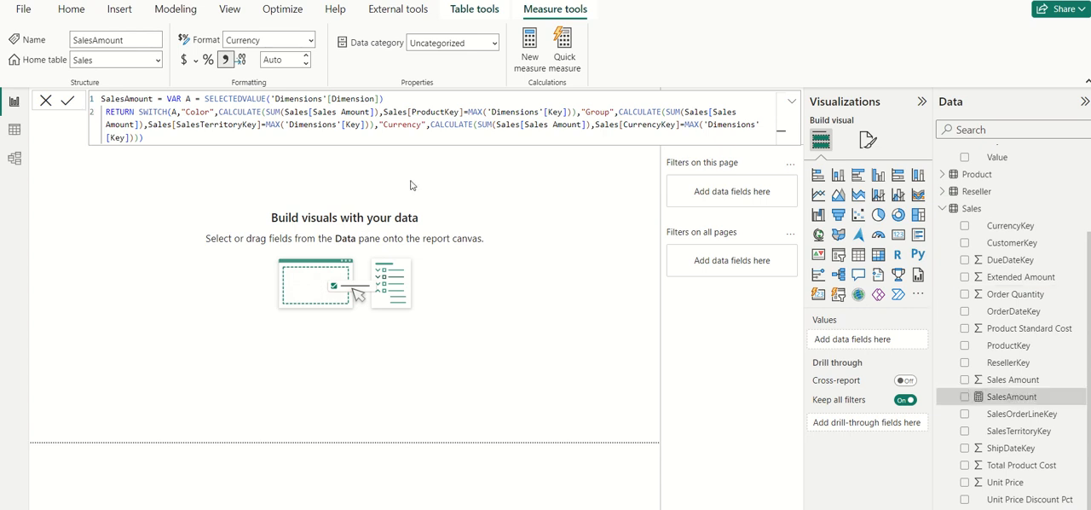
Step: Create a column chart of the SalesAmount measure on the blank report page
click(561, 201)
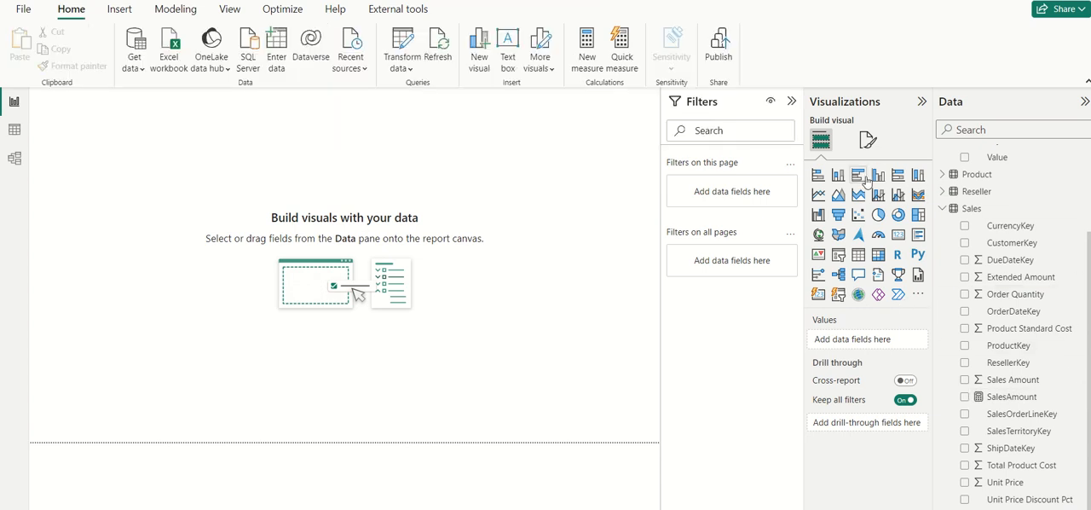
click(964, 397)
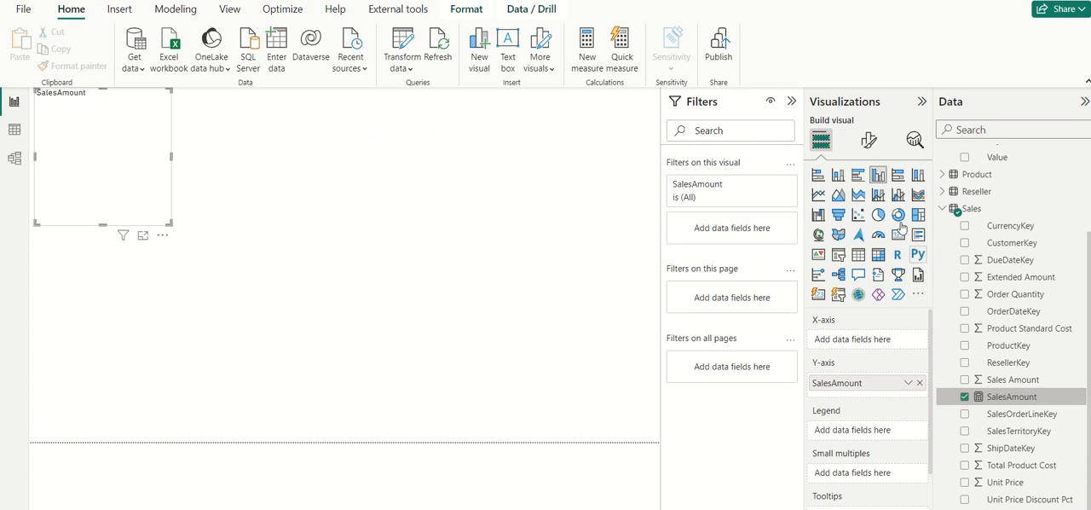
click(605, 245)
Step: Add the Dimension field from the Dimensions table as a separate visual and convert it to a slicer
scroll(1023, 307, up, 3)
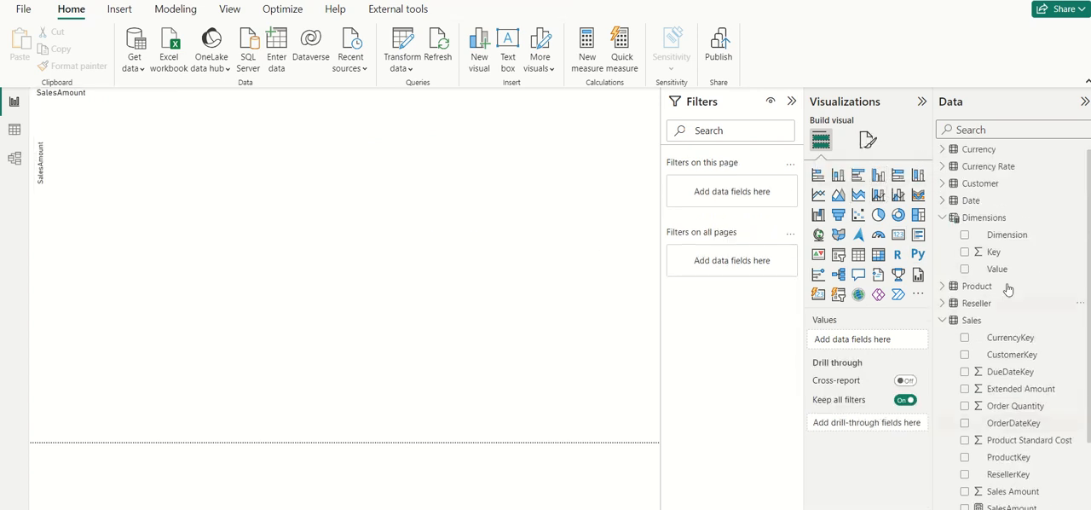
click(965, 239)
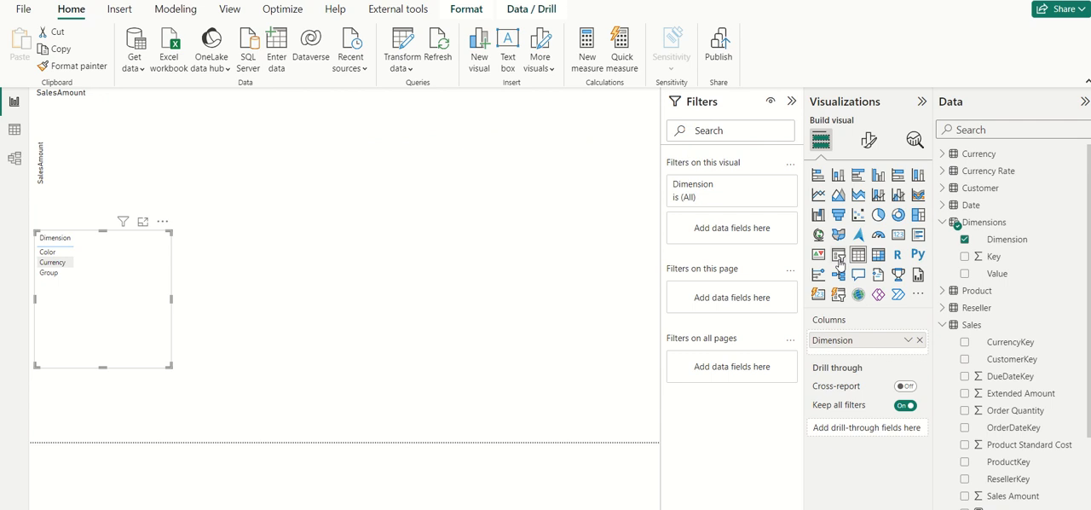
click(839, 255)
Step: Put Dimension on the SalesAmount chart's X-axis, and move the slicer slightly lower with Color selected
click(98, 165)
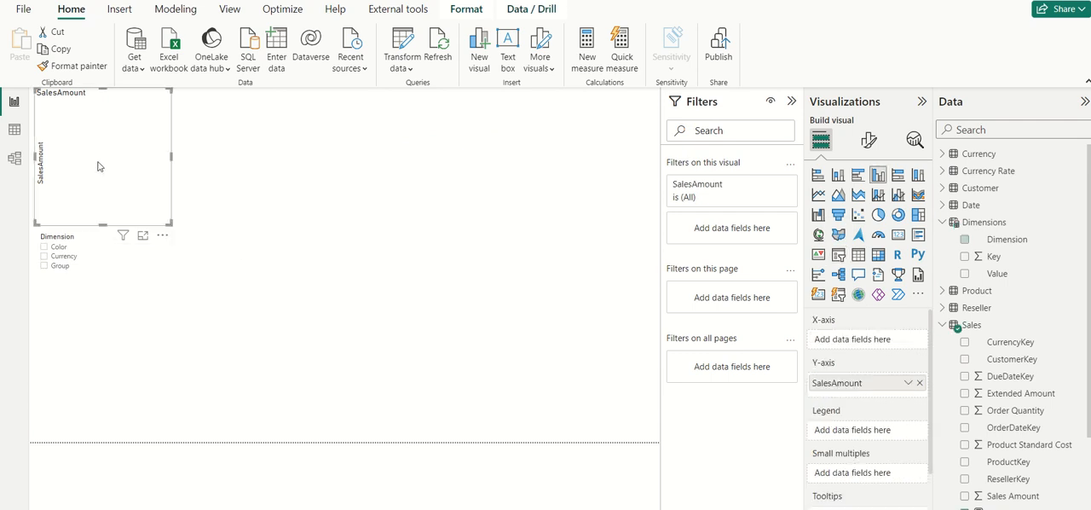
drag(989, 239, 857, 339)
drag(165, 290, 165, 312)
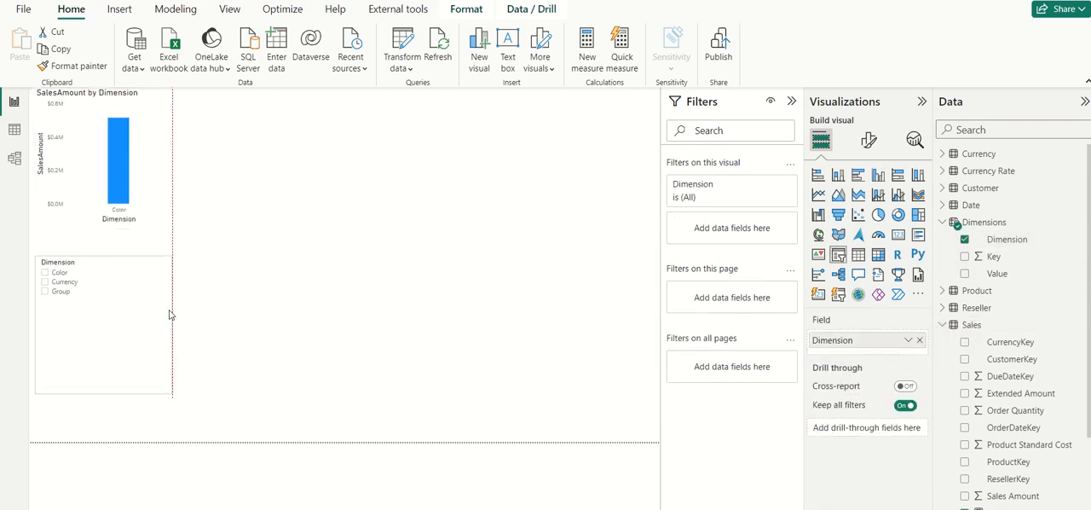
click(56, 273)
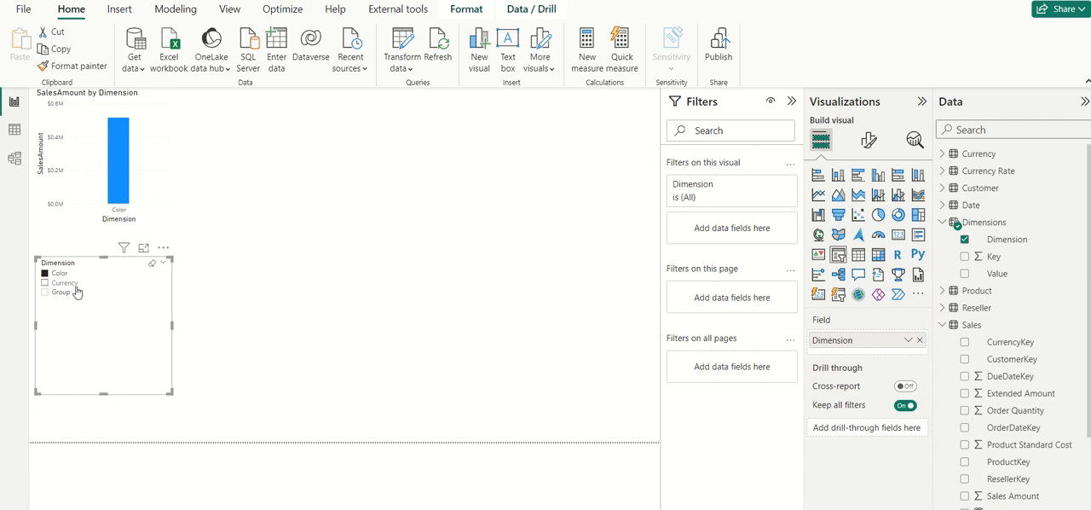
Step: Replace Dimension with the Value field on the chart's X-axis and widen the chart to almost three and a half times its width
click(150, 197)
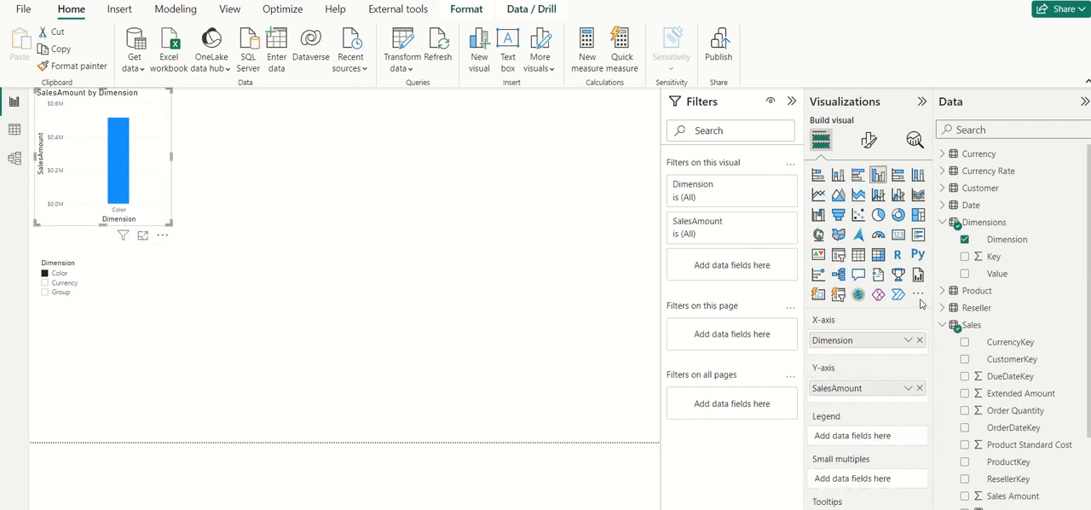
click(965, 239)
click(964, 273)
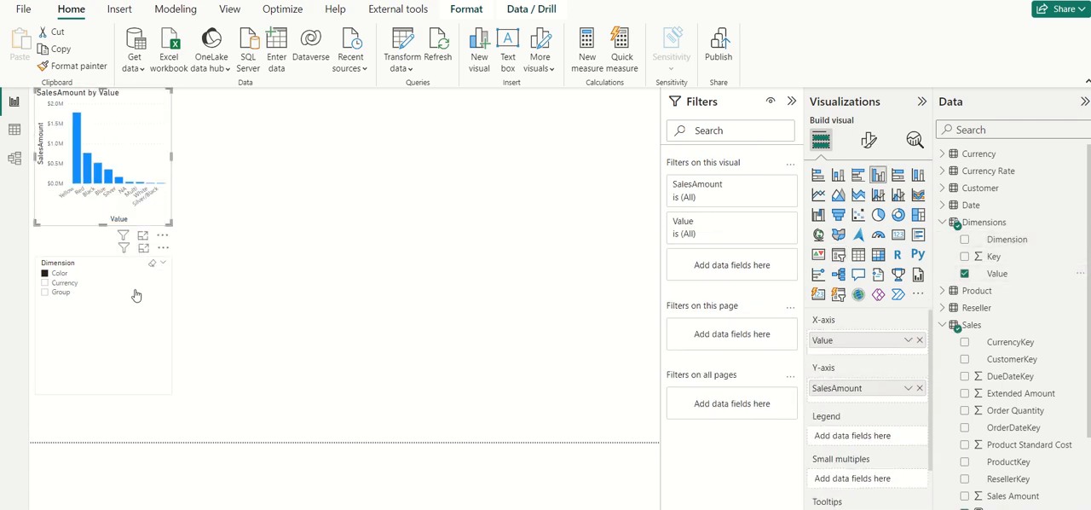
drag(171, 157, 484, 156)
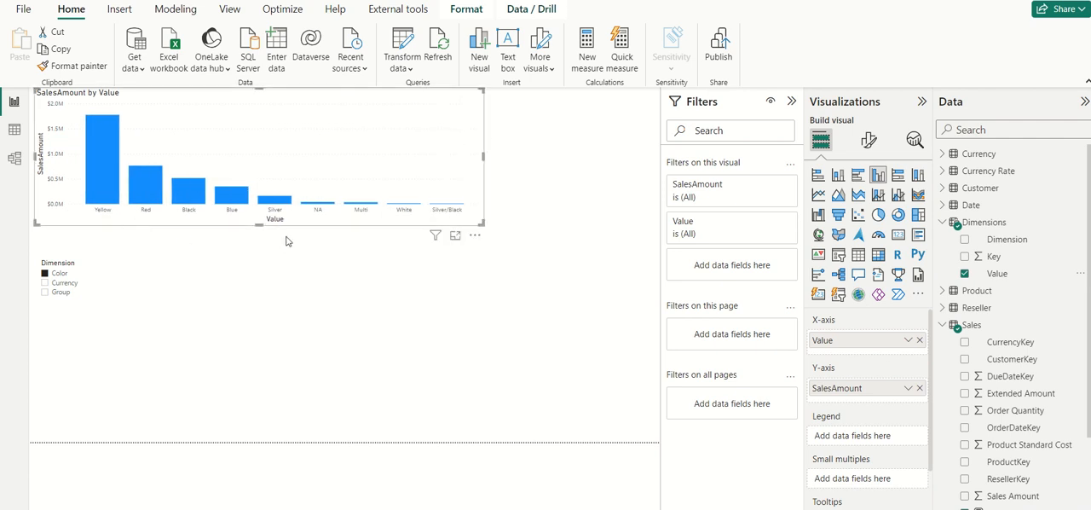
Step: Test the chart by switching the Dimension slicer to Currency and finally to Group
click(72, 285)
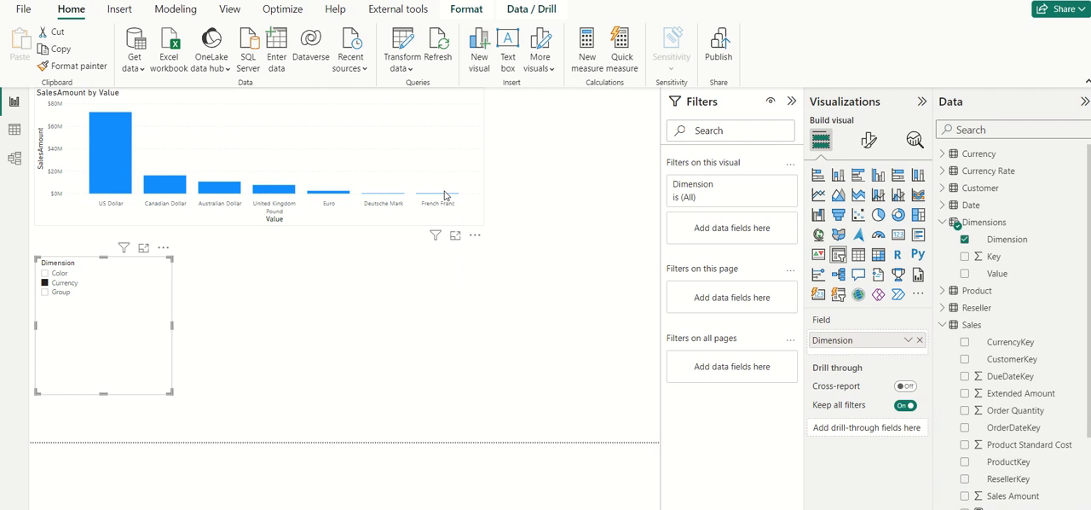
click(68, 292)
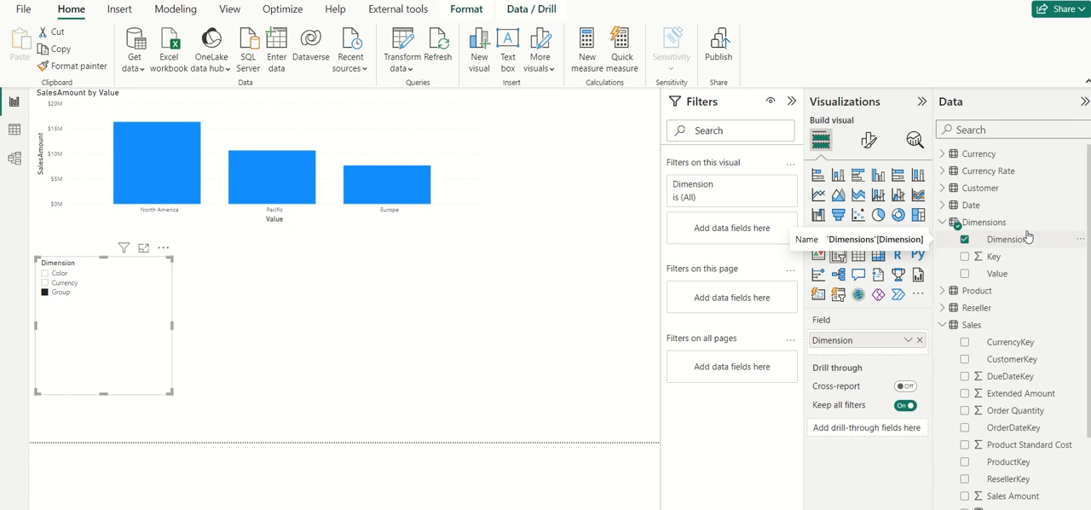
Step: Examine the Sales table's relationships in the model diagram and review the SalesAmount formula back in the report
click(15, 158)
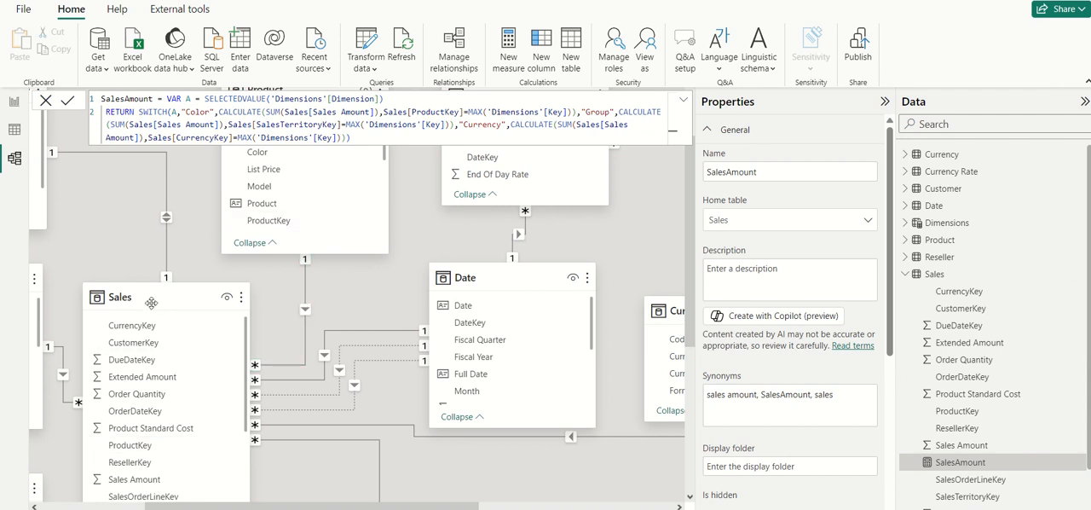
click(14, 109)
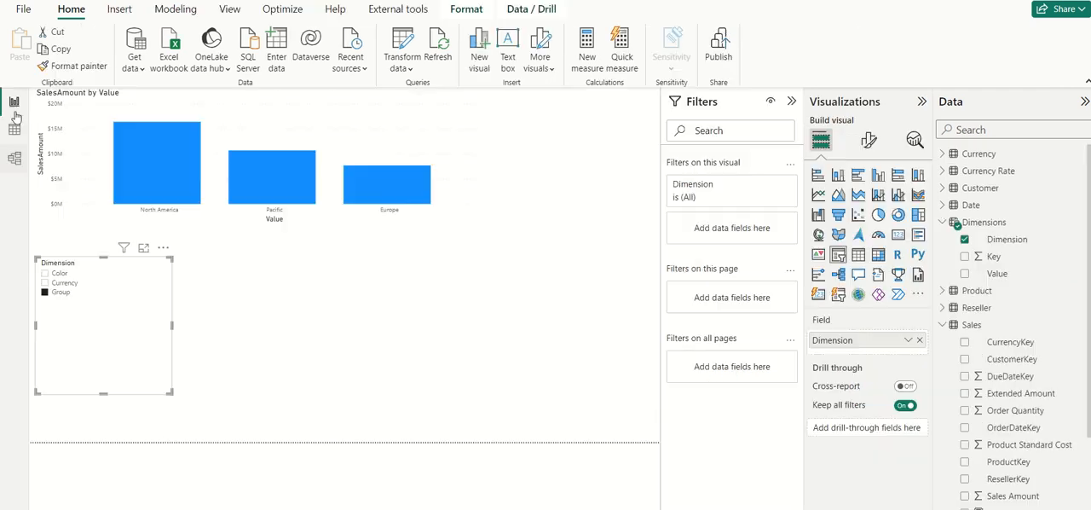
scroll(1033, 390, down, 3)
click(1031, 394)
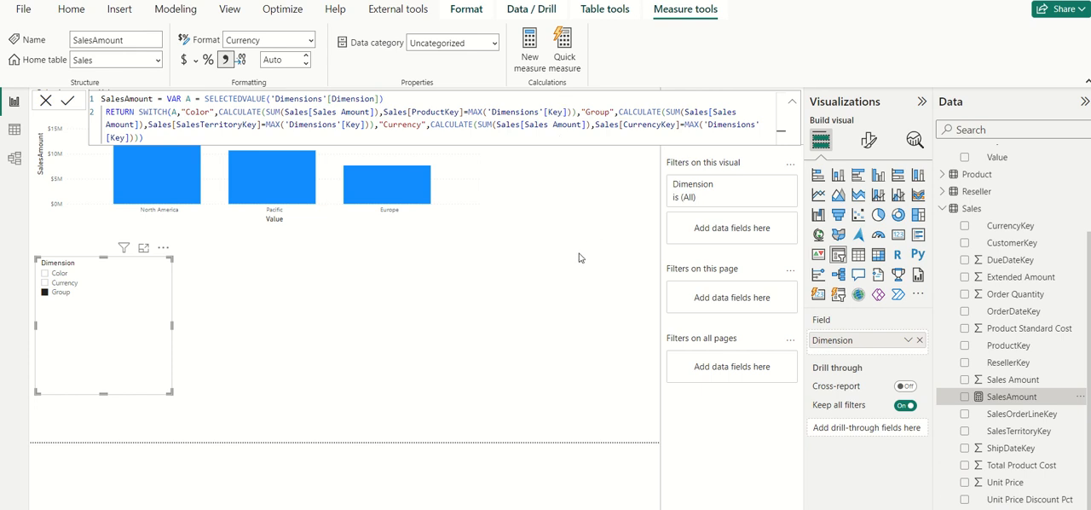
click(313, 310)
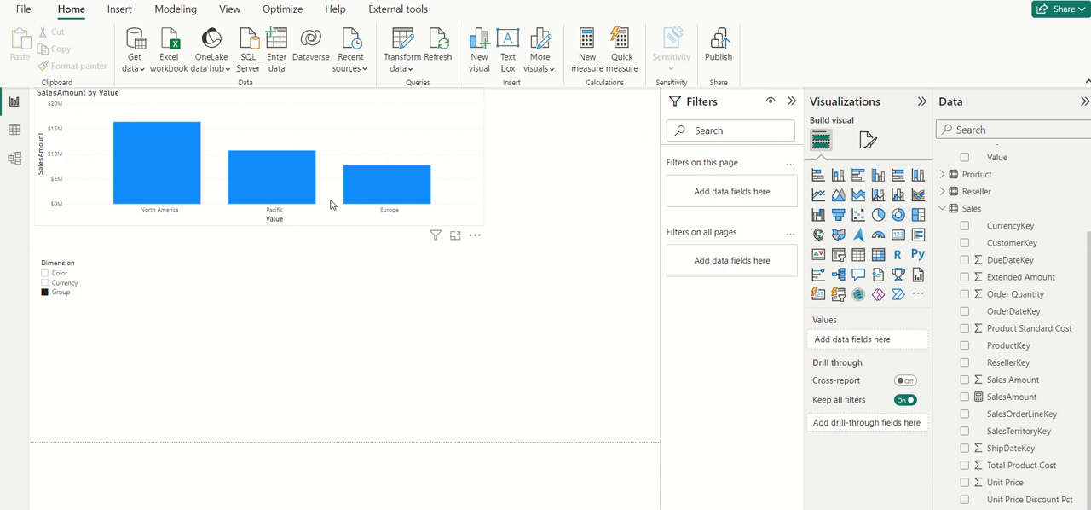